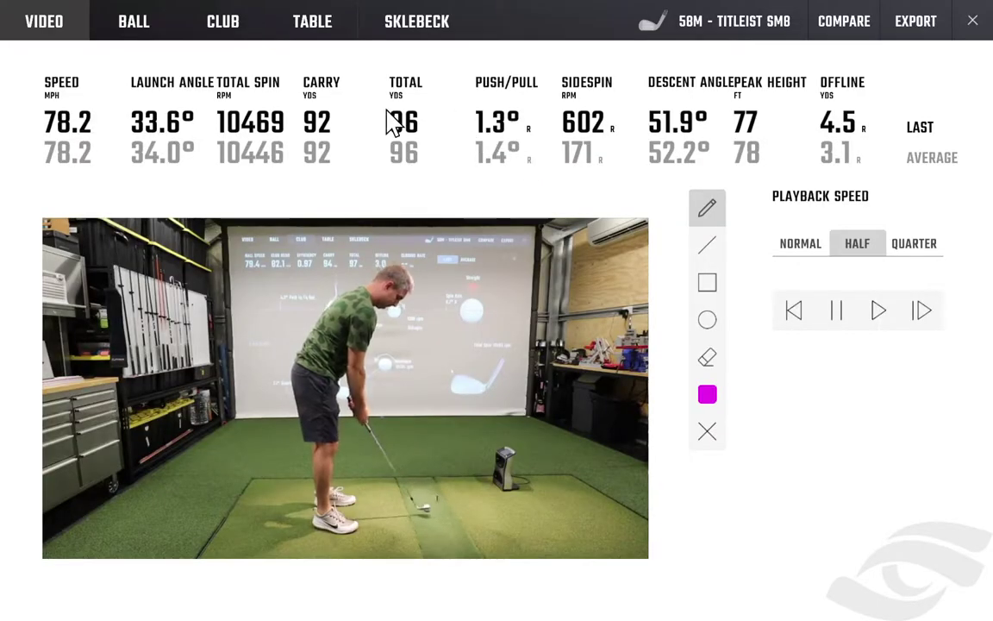
Show the shot data table comparing 50F (103-yard average carry) with 58M (92-yard average carry).
click(135, 23)
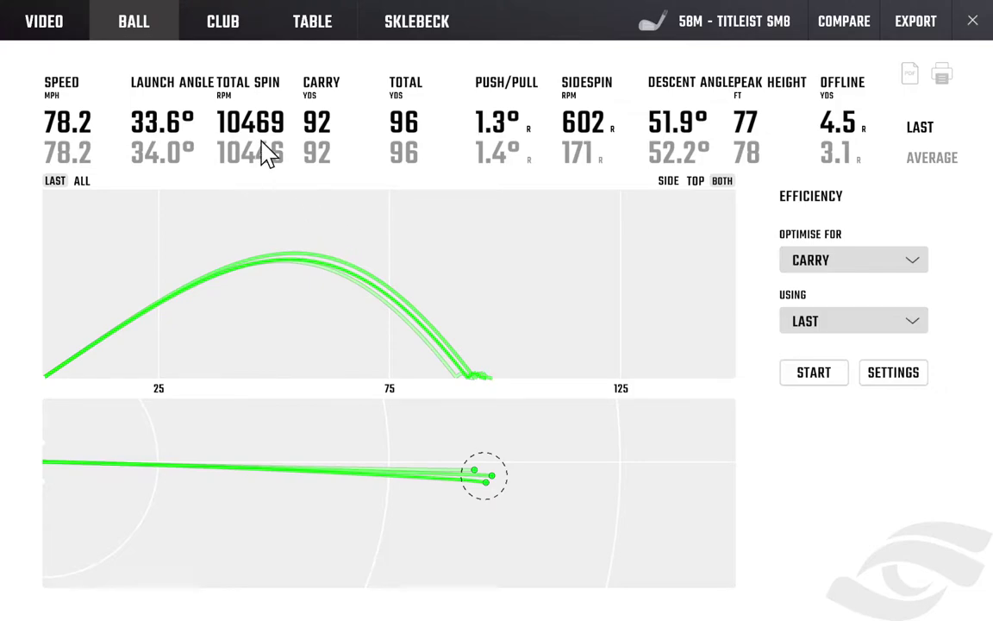
click(229, 31)
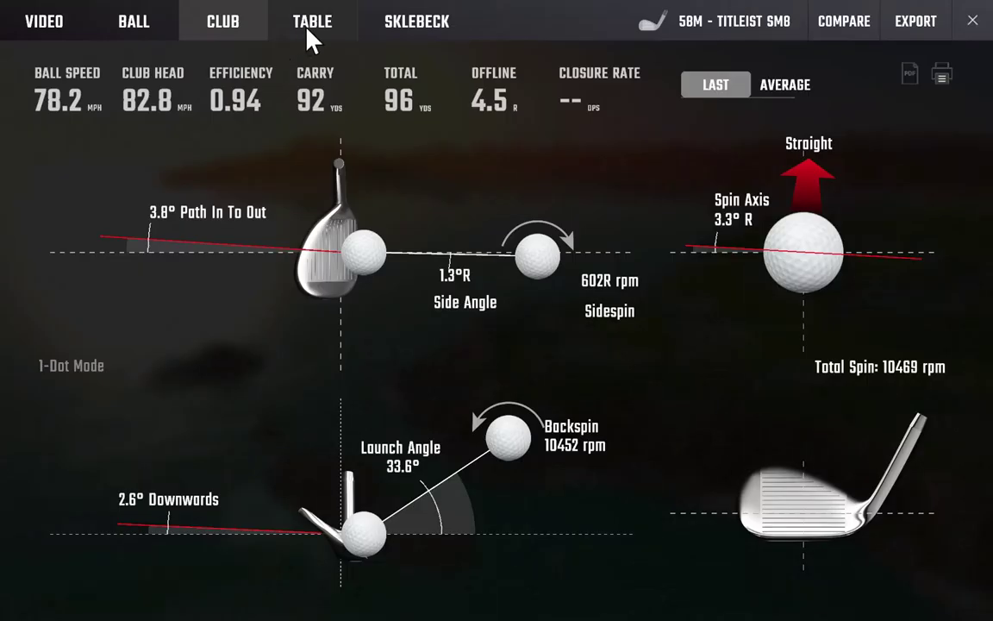
click(307, 29)
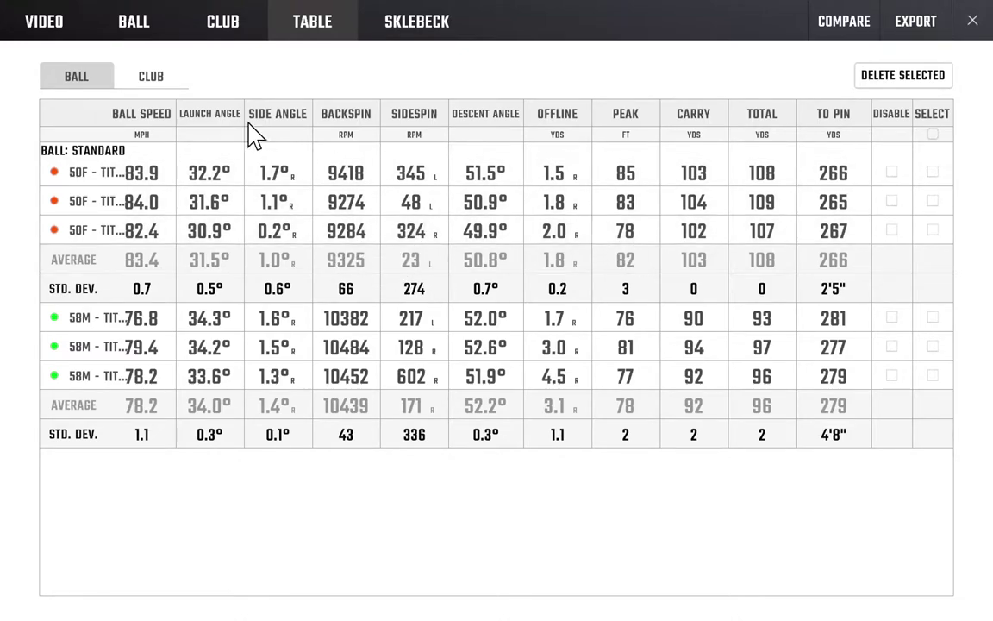
Open Report Manager and select the Advanced Instruction Data report under Existing Reports.
click(921, 26)
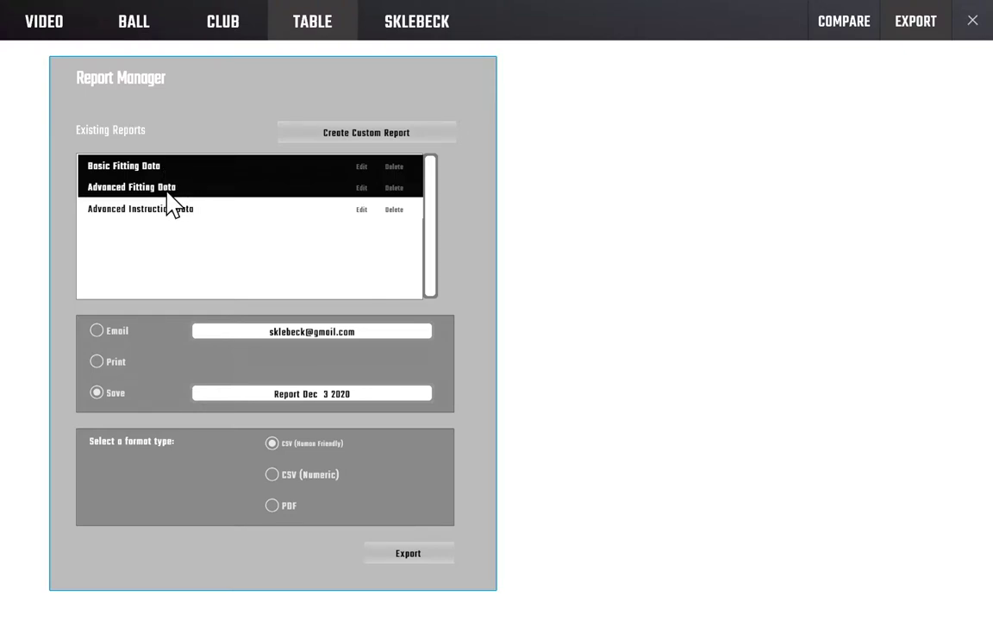
click(175, 209)
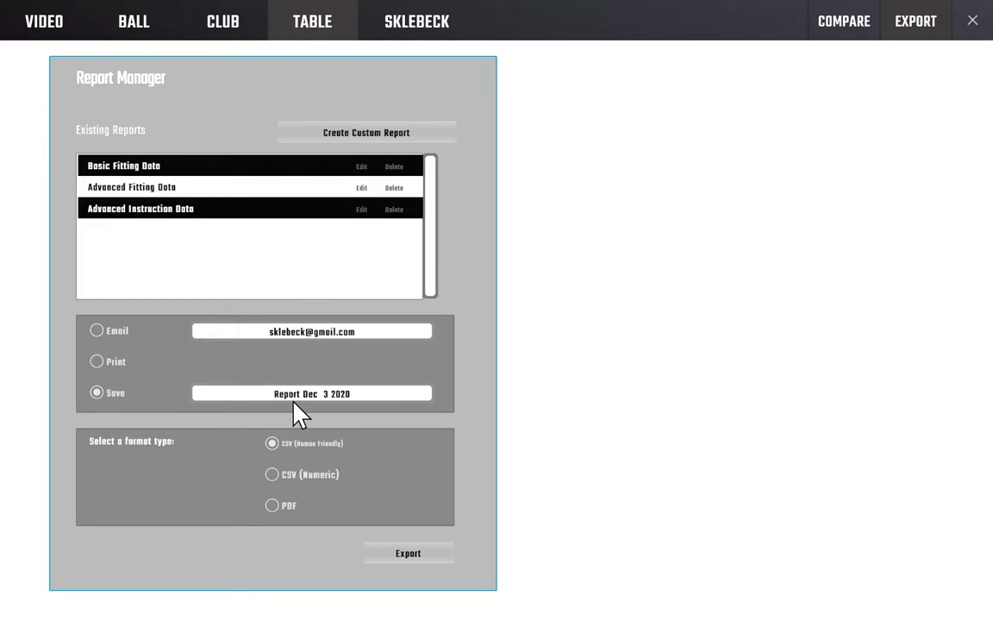
Rename the report to 'Report Jan.23 2021' and export it as CSV (Human Friendly).
click(329, 395)
key(BackSpace)
key(BackSpace)
key(BackSpace)
key(BackSpace)
key(BackSpace)
key(BackSpace)
text(Jan.23)
key(BackSpace)
text(1)
click(407, 554)
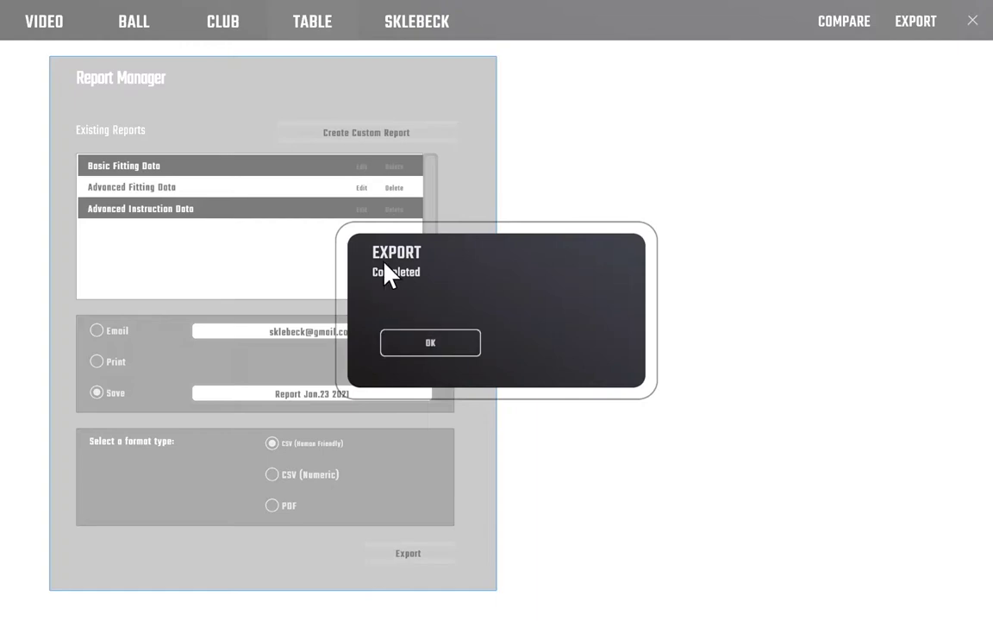
click(418, 345)
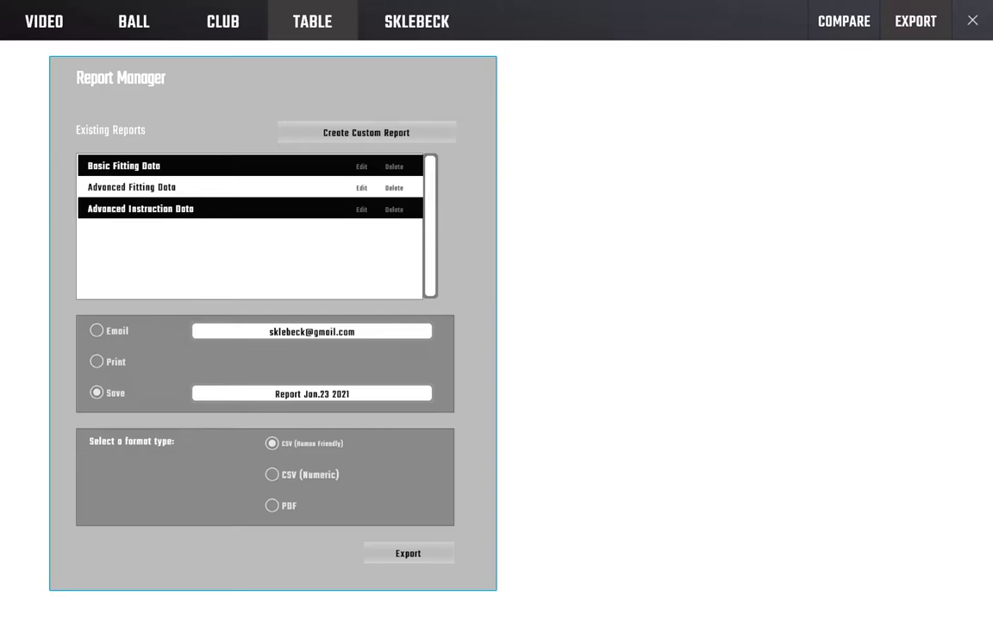
Open Report Jan.CSV from This PC > Documents > FSX > Reports in a maximized File Explorer.
key(super+e)
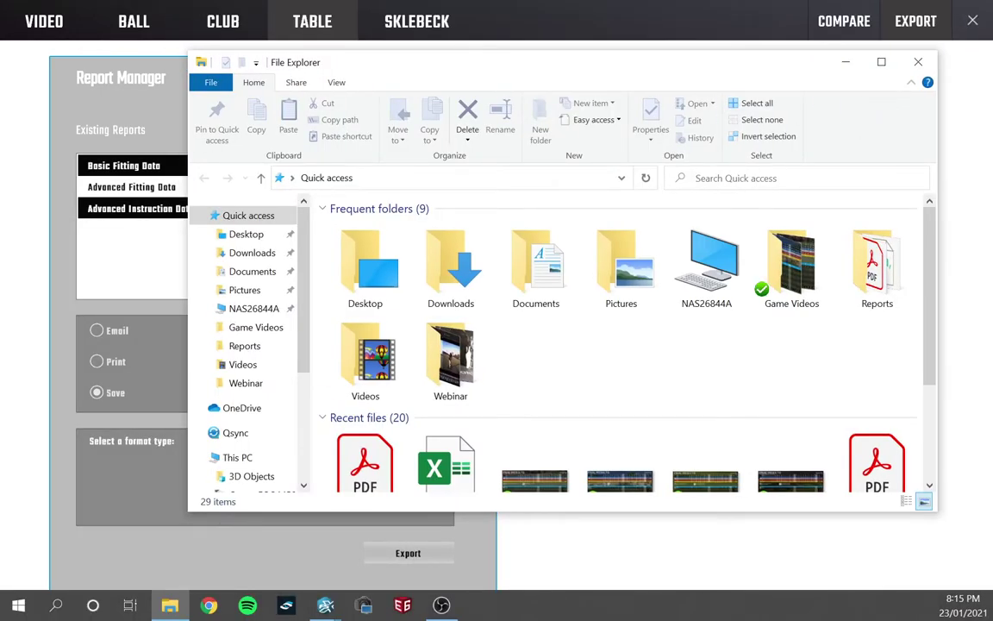
click(881, 62)
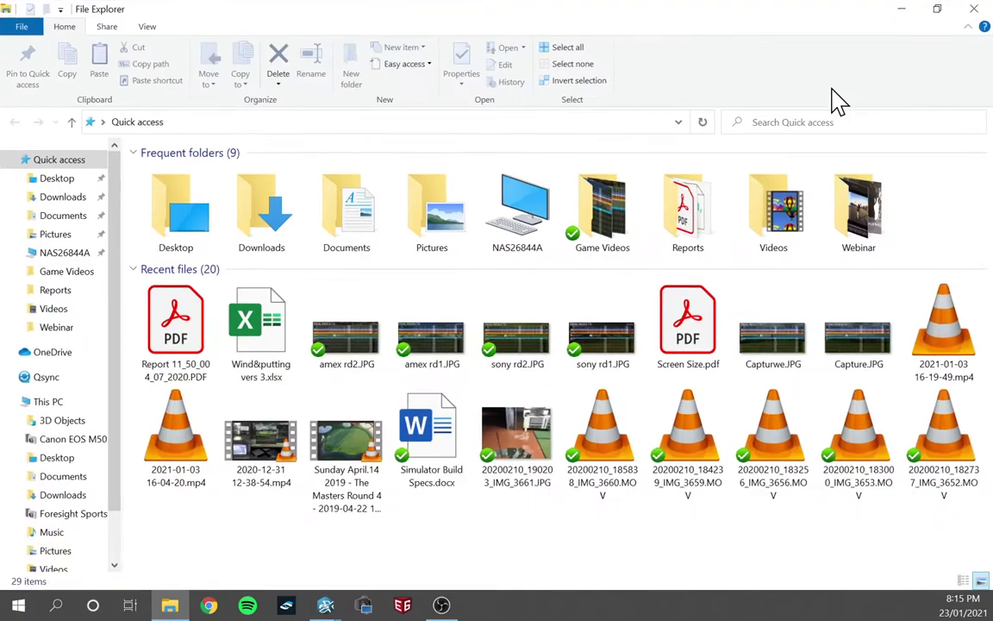
click(56, 403)
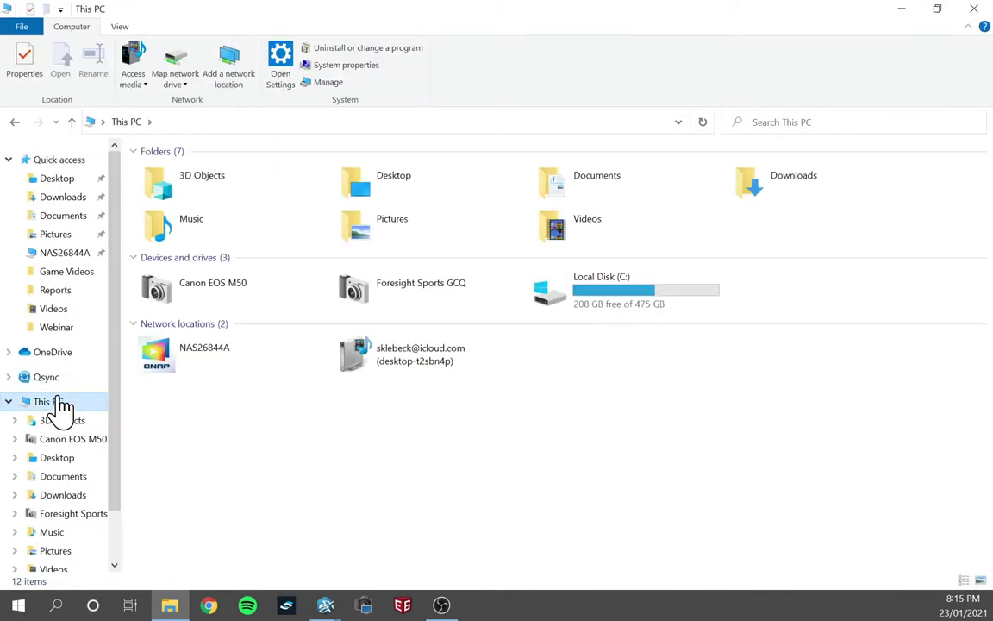
click(580, 200)
double_click(580, 200)
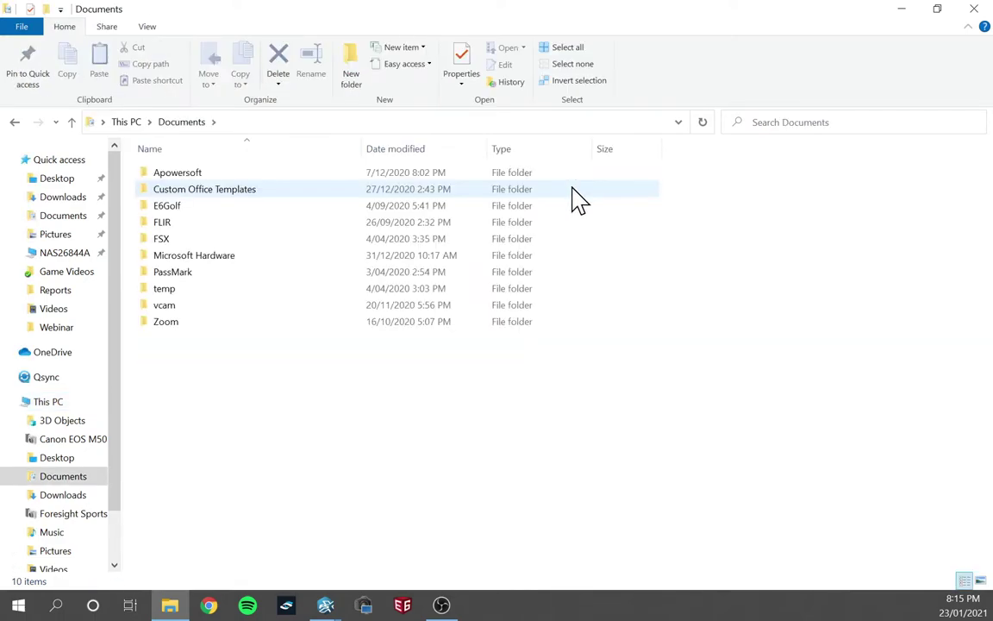
double_click(169, 242)
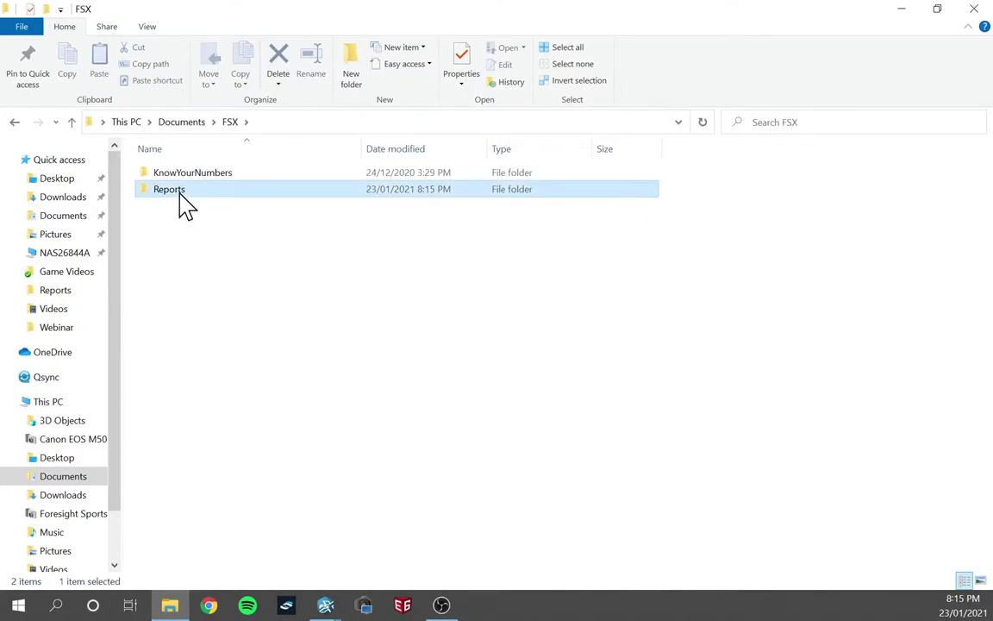
double_click(184, 205)
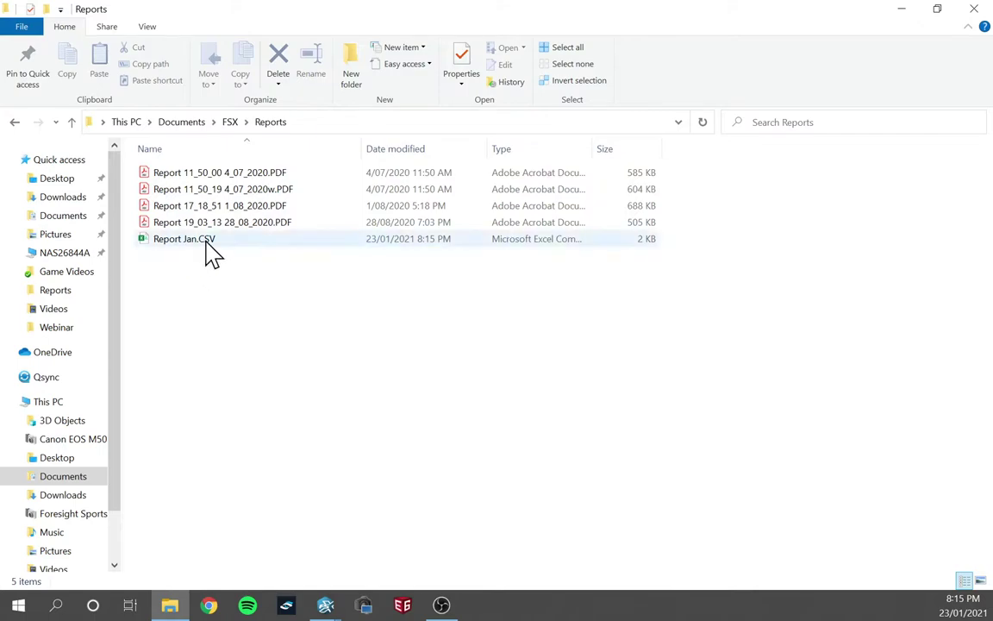
double_click(190, 243)
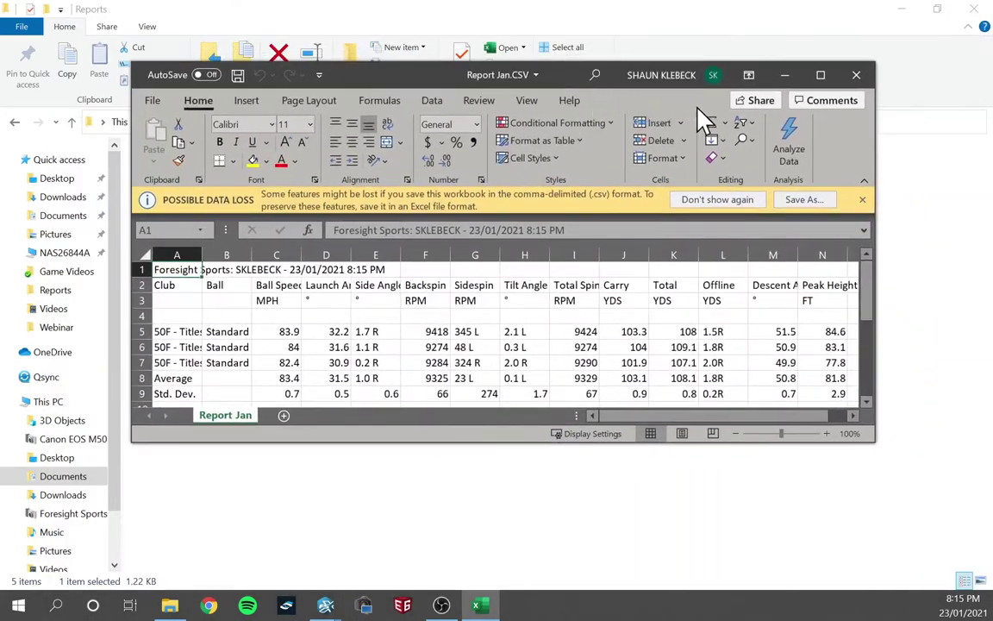
Maximize Excel, autofit column A to show the club names, then close without saving.
click(821, 75)
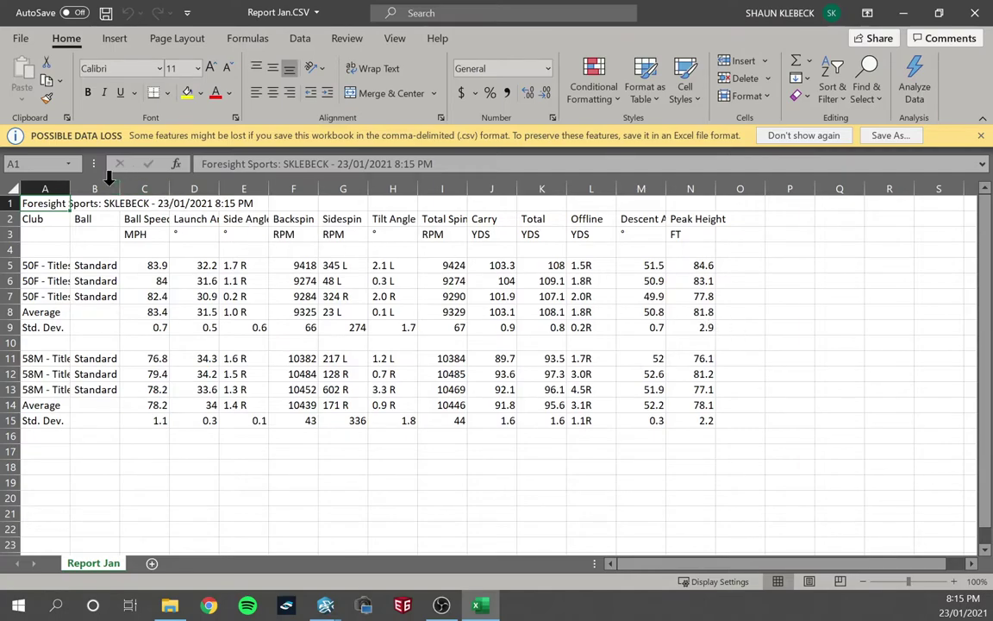
double_click(70, 188)
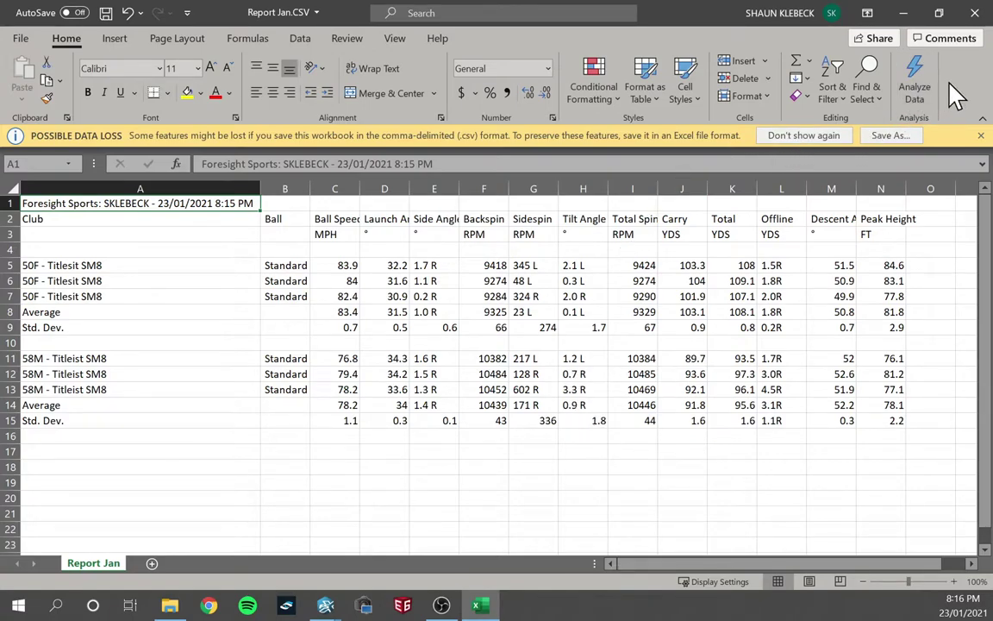
click(975, 15)
click(505, 335)
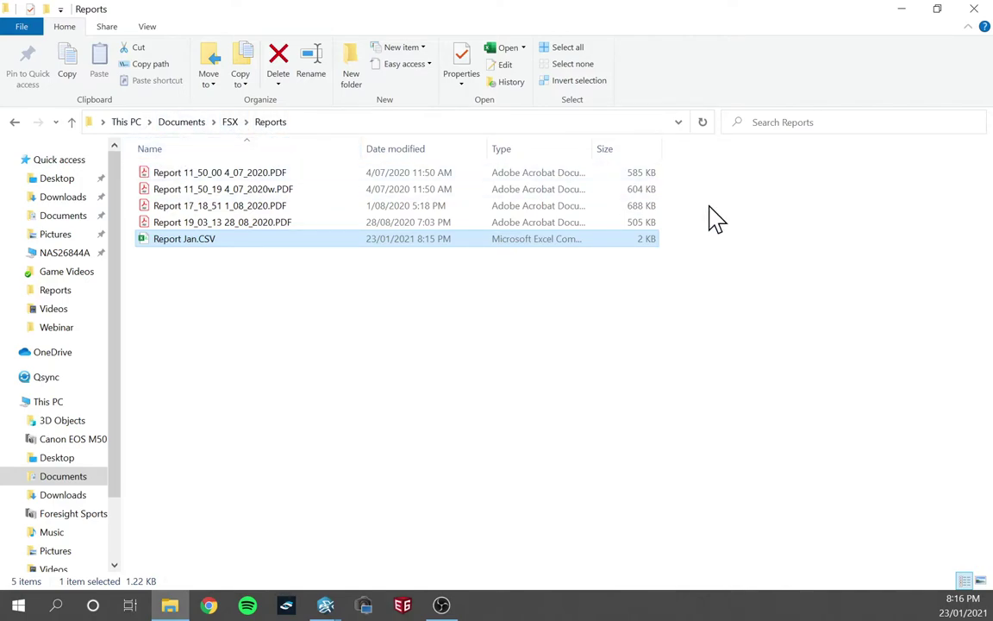
Minimize File Explorer to bring the FSX Report Manager back into view.
click(903, 12)
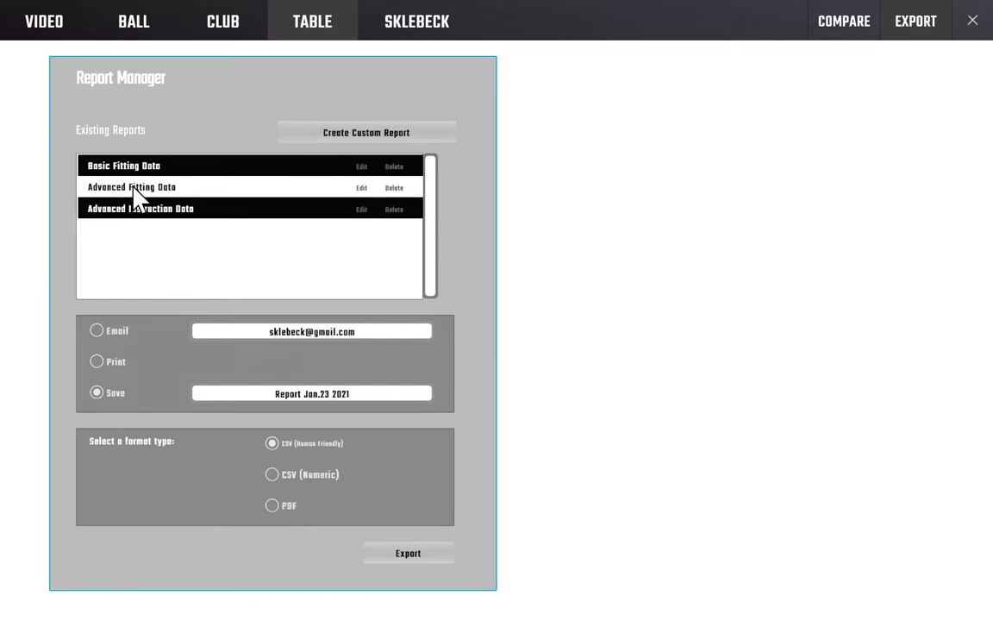
Export the Advanced Fitting Data report in PDF format and confirm completion.
click(152, 215)
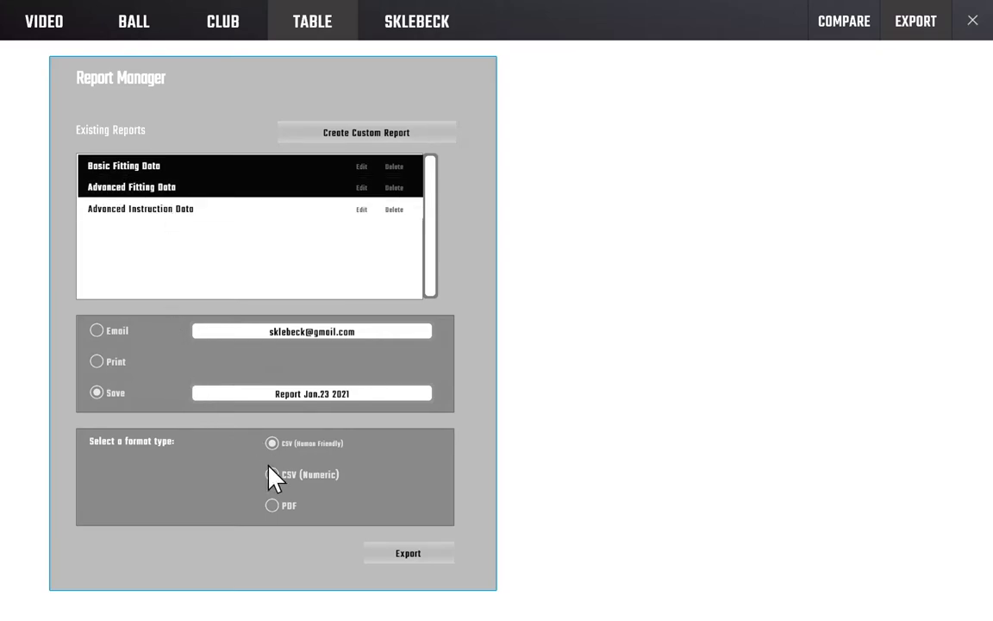
click(274, 506)
click(404, 561)
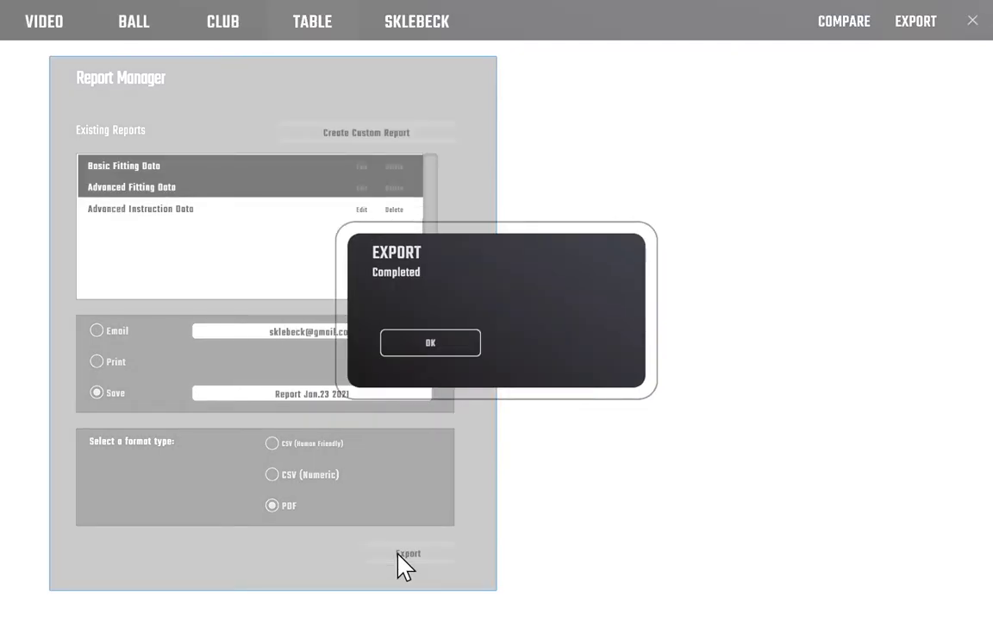
click(415, 358)
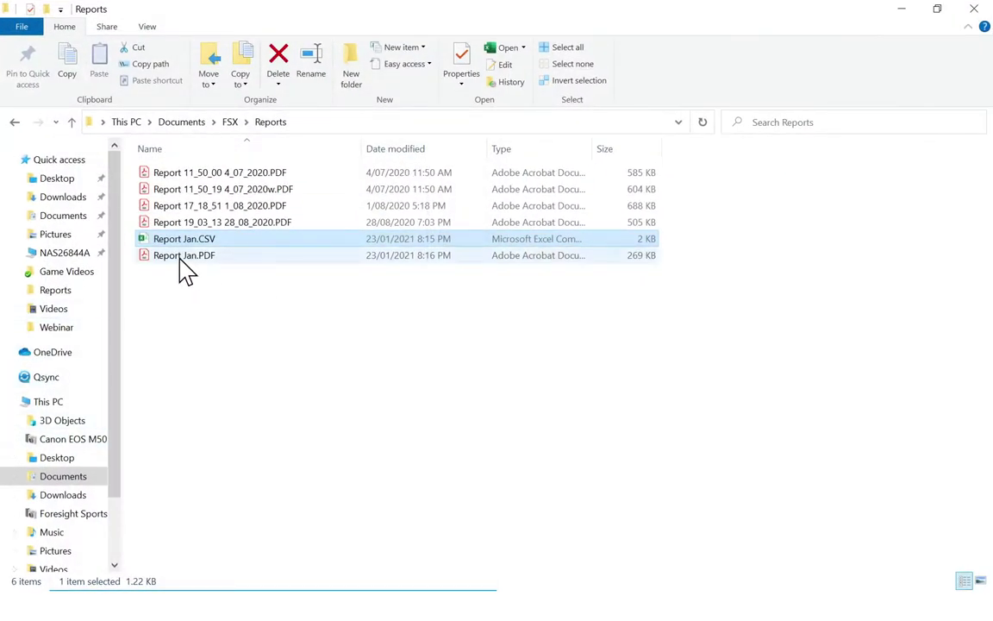
Open Report Jan.PDF from the Reports folder in Adobe Acrobat.
click(181, 258)
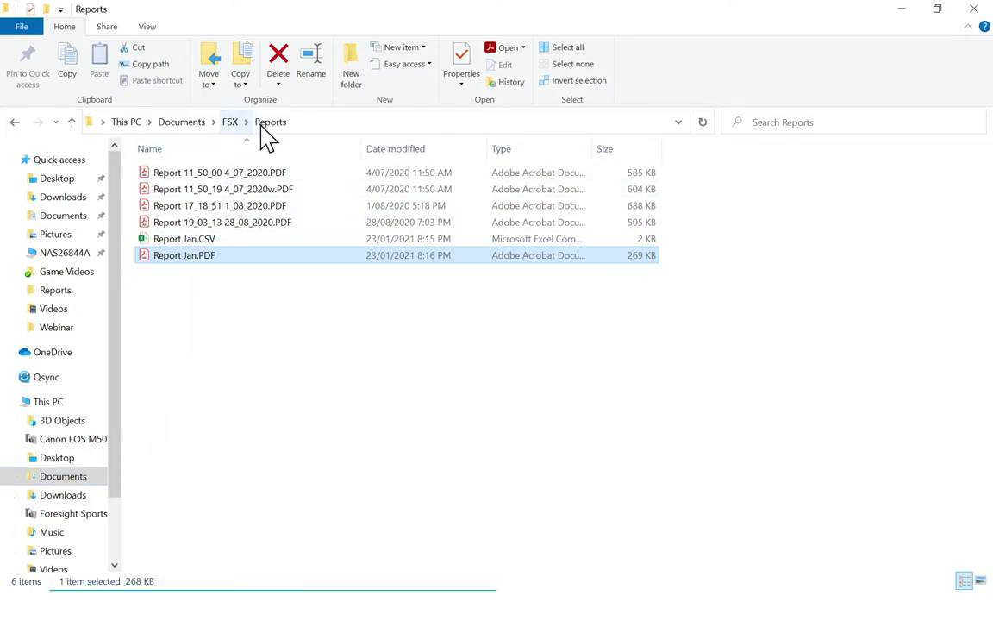
double_click(185, 257)
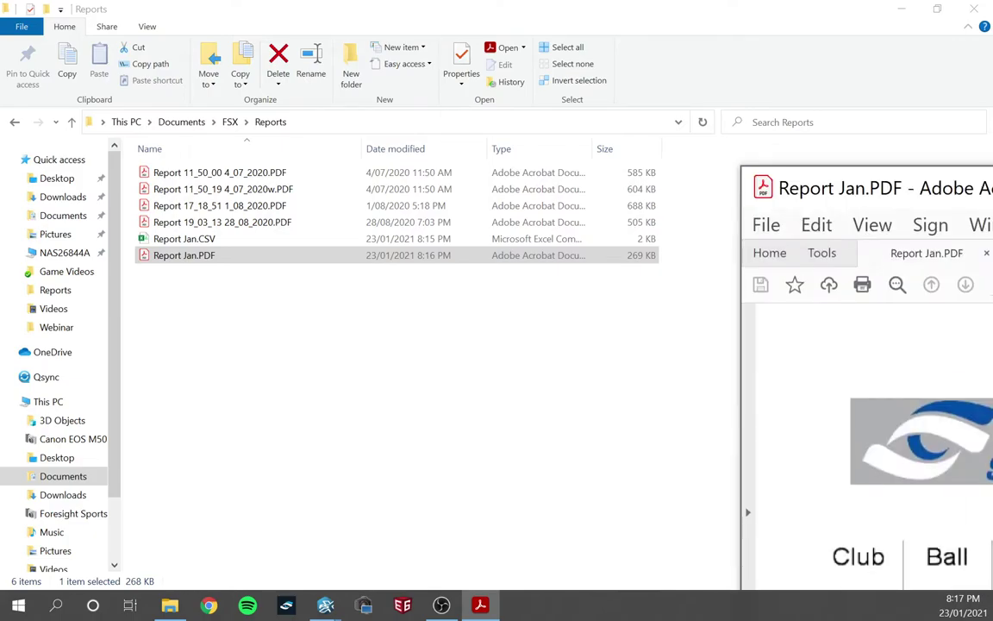
View the full shot table maximized at 50% zoom with Tools pane collapsed, then close Acrobat.
drag(482, 210, 372, 70)
click(801, 54)
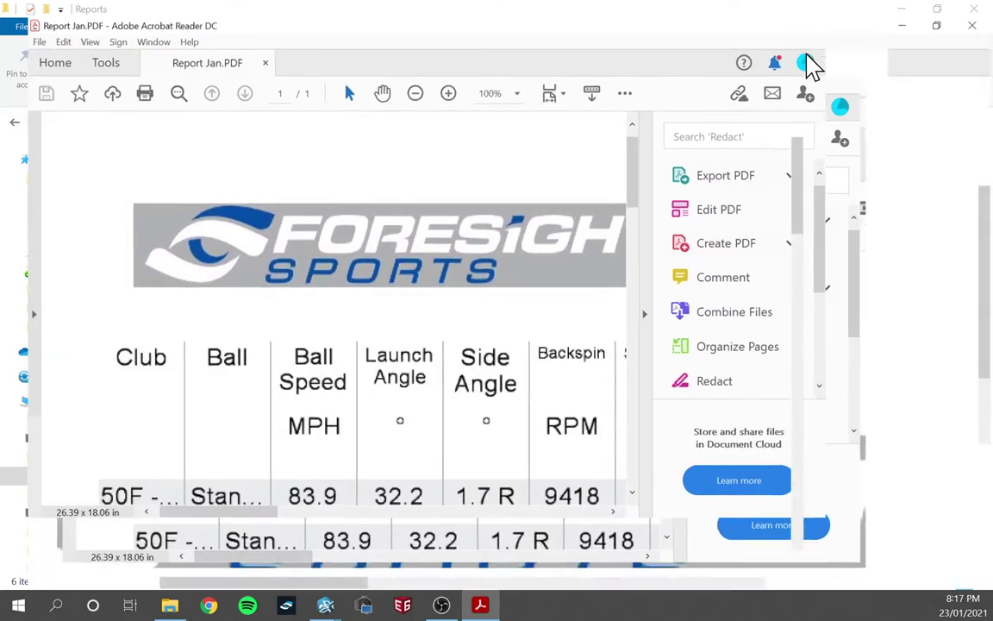
click(424, 79)
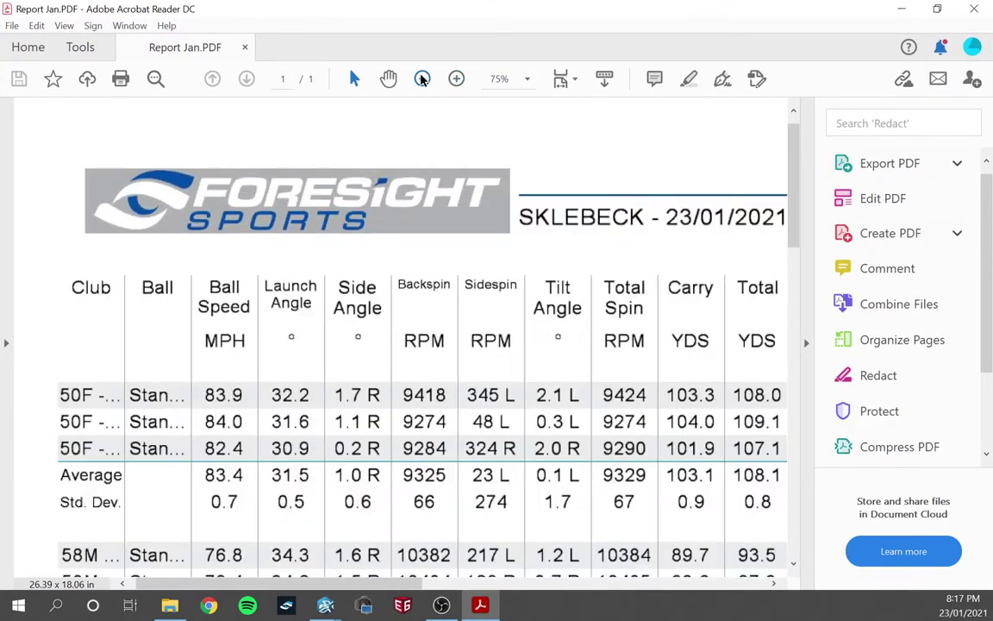
click(425, 78)
click(424, 78)
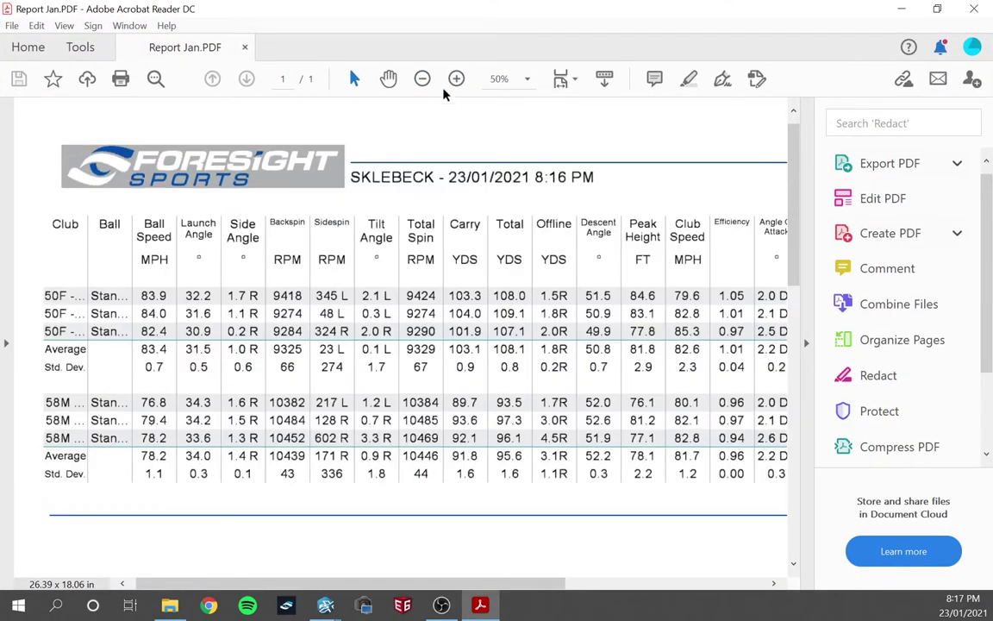
click(806, 342)
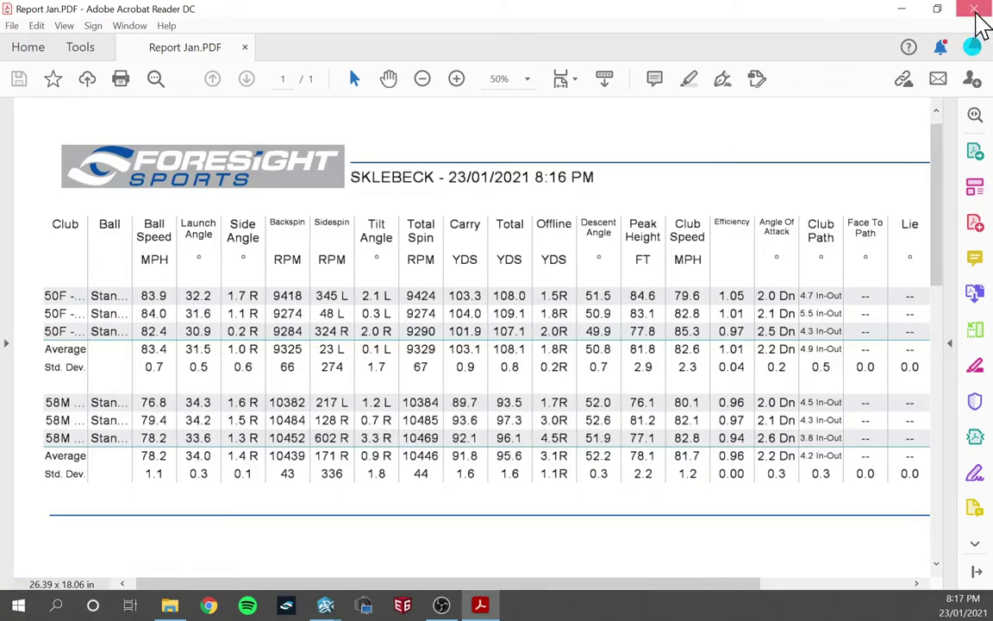
click(973, 9)
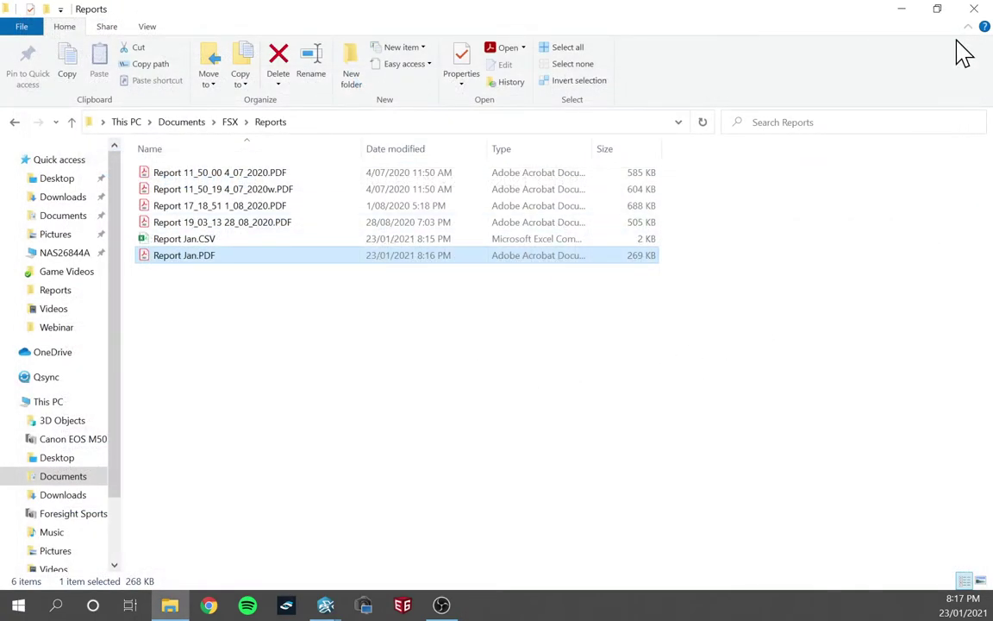
Bring up the 50F versus 58M Titleist SM8 comparison and open its Save As PDF dialog.
click(902, 10)
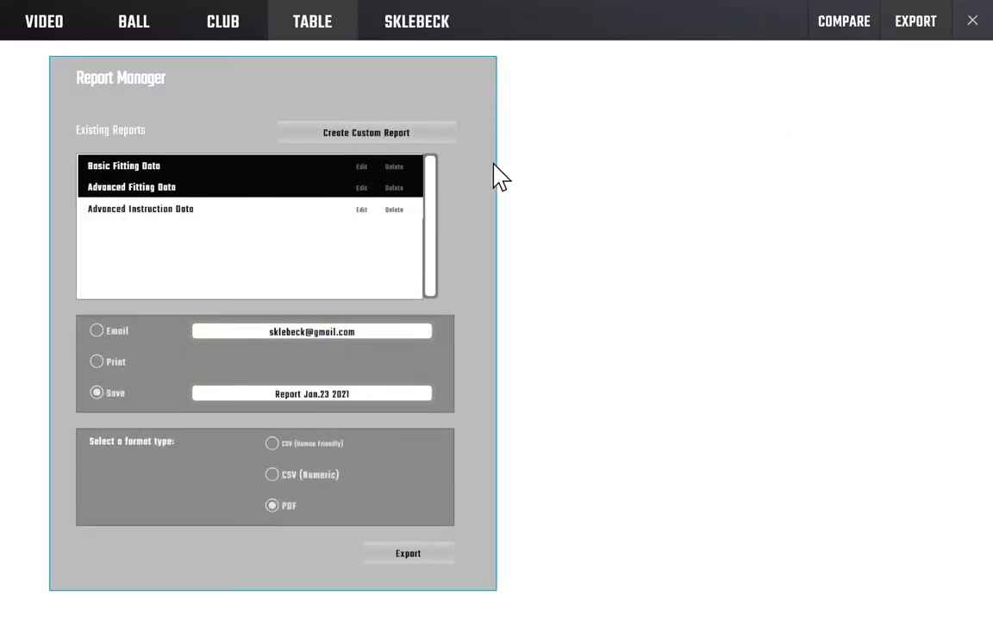
click(851, 29)
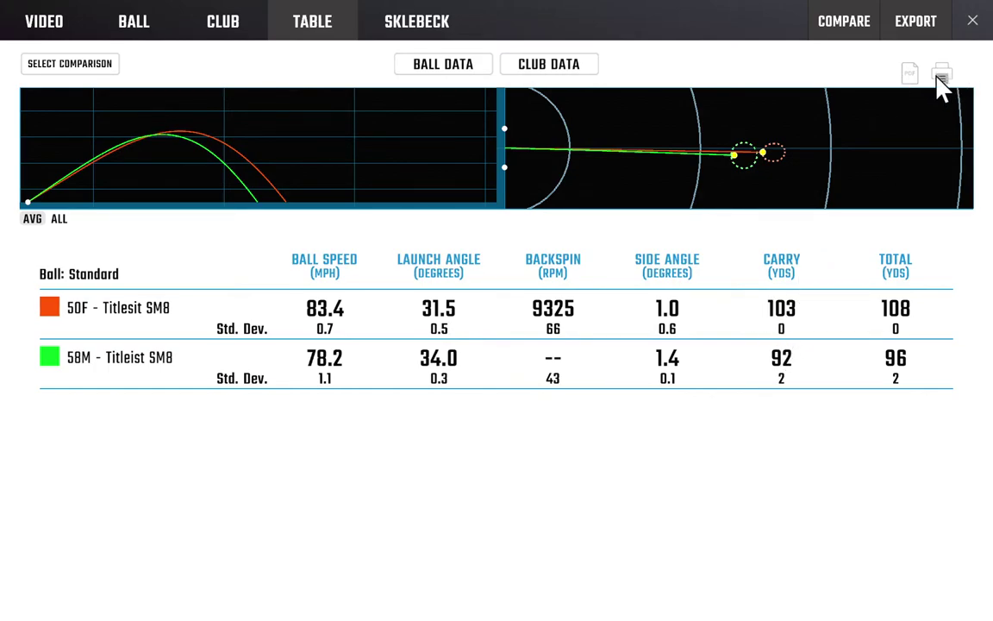
click(912, 76)
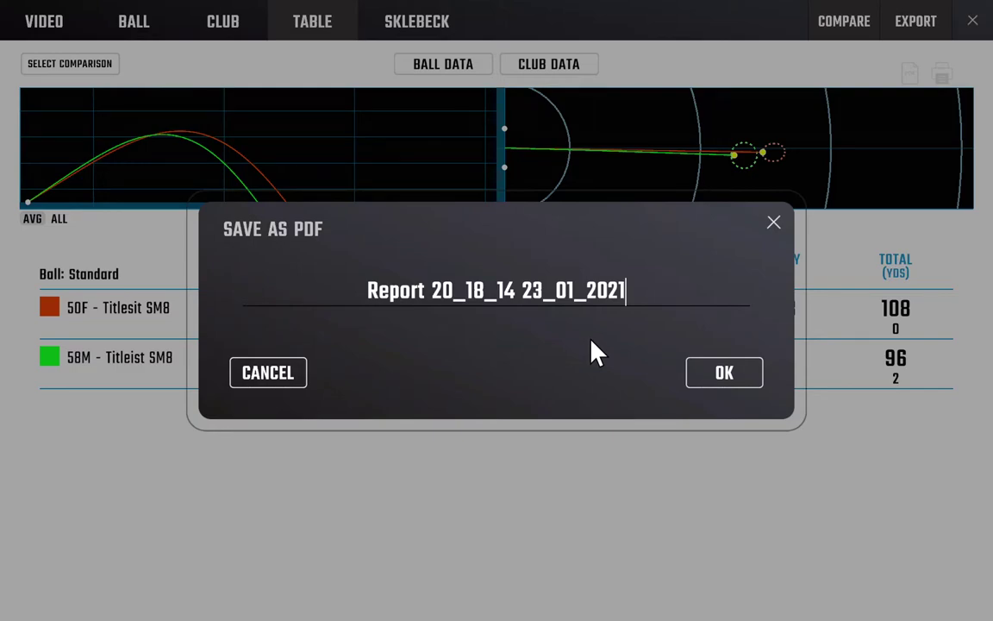
Save the comparison as the PDF 'Report 20_18_14 23_01_2021' and acknowledge the Export Completed message.
click(712, 377)
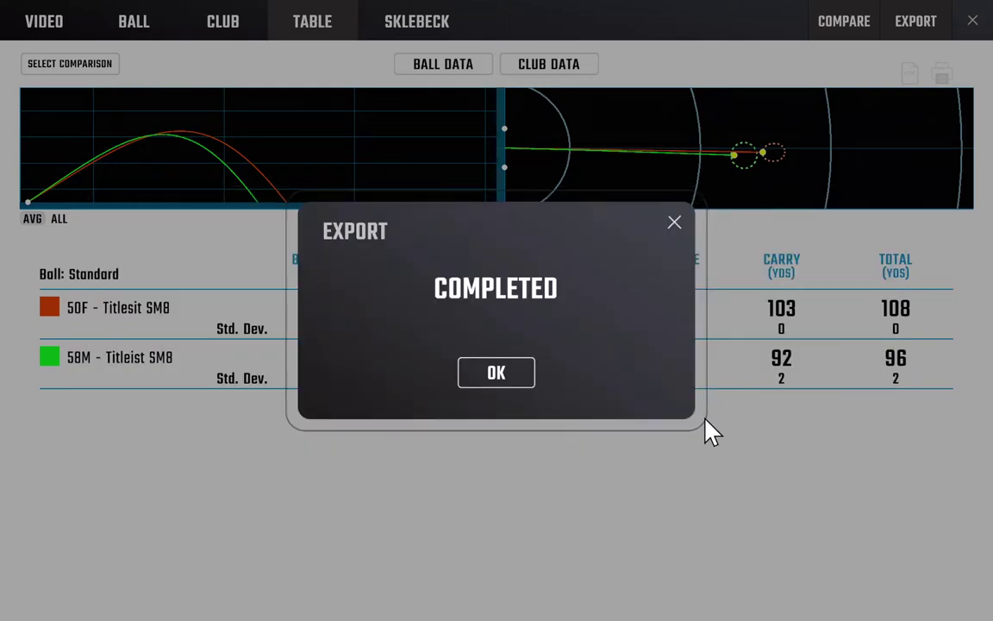
click(496, 376)
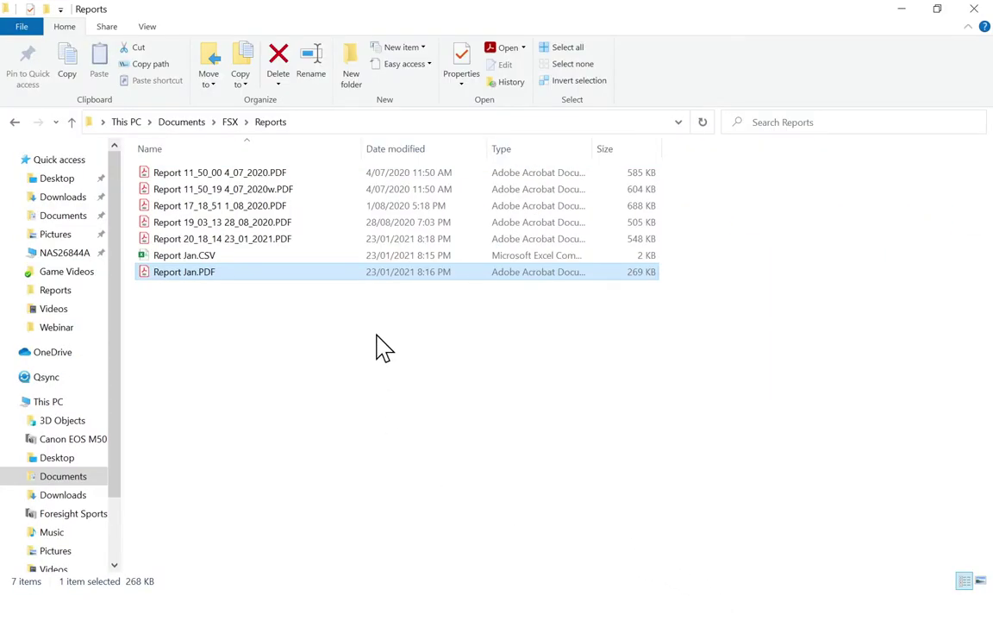
Open Report 20_18_14 23_01_2021.PDF from Documents > FSX > Reports in Acrobat Reader.
click(245, 240)
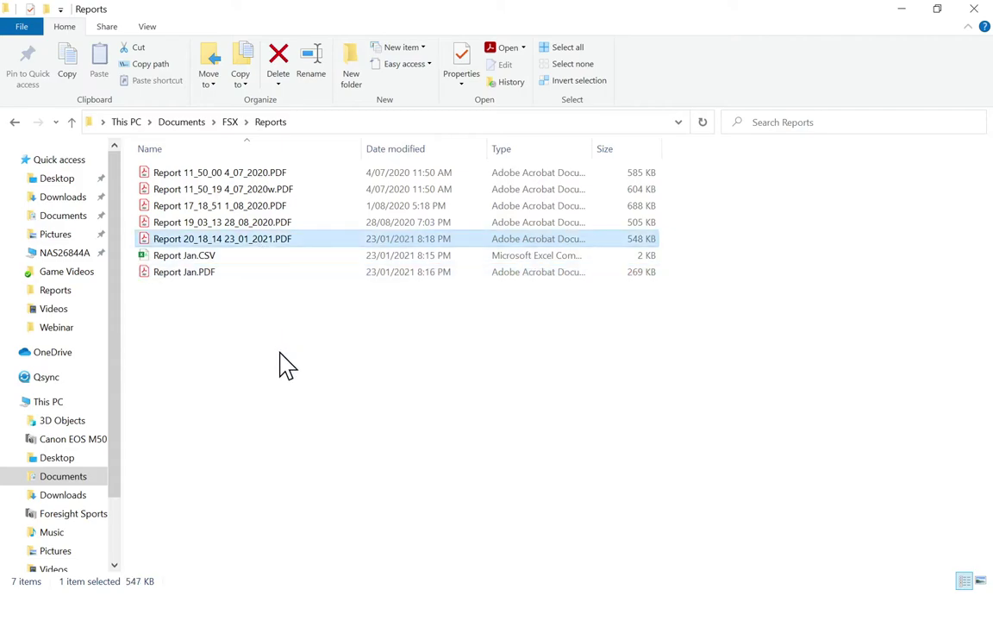
double_click(266, 244)
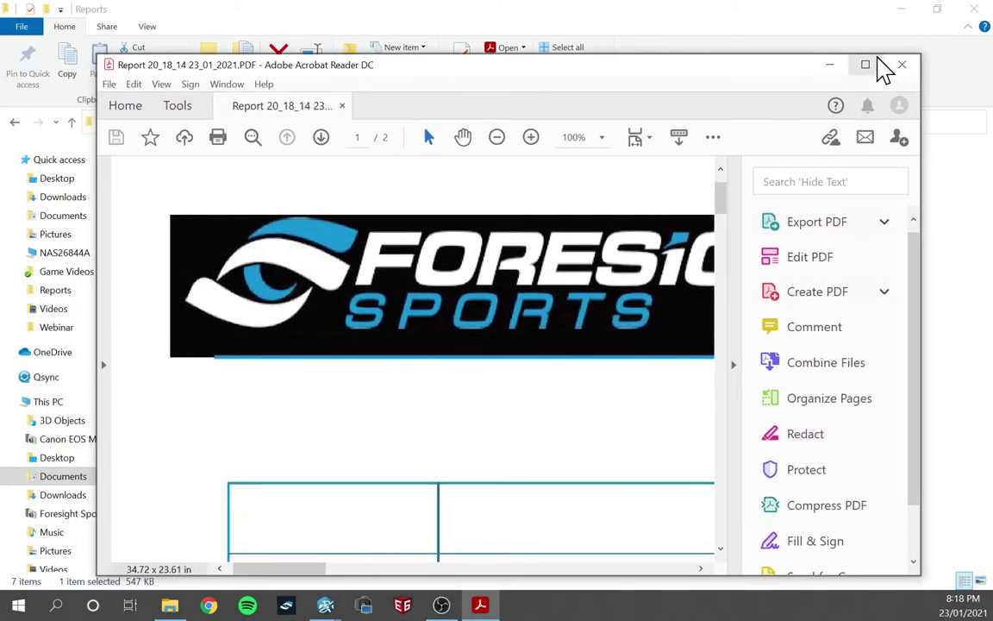
Maximize Acrobat, hide the Tools pane, zoom out to 30.9% to see the whole table, then close it.
click(866, 66)
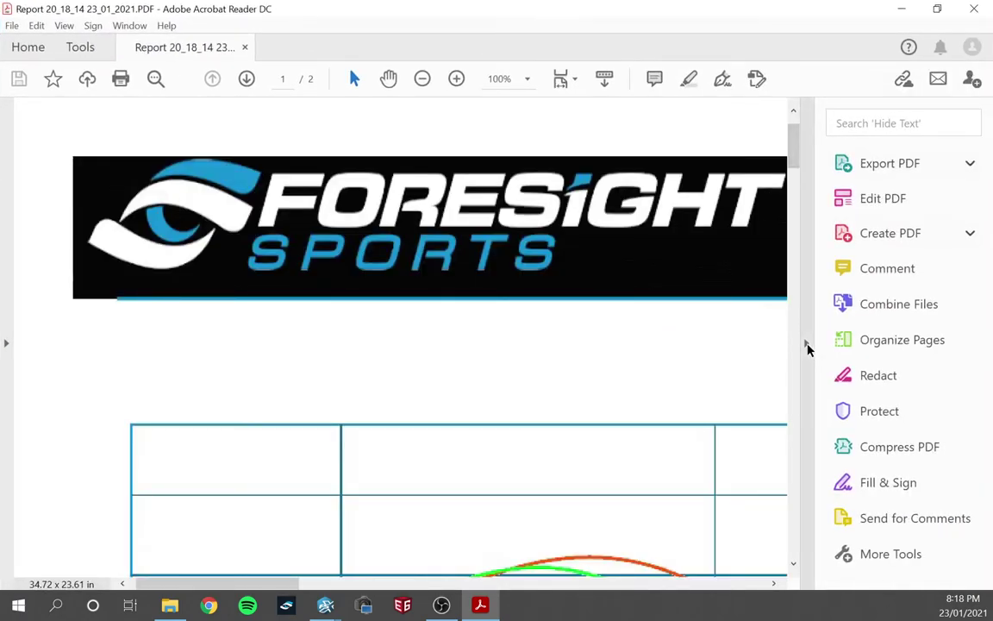
click(806, 345)
click(424, 79)
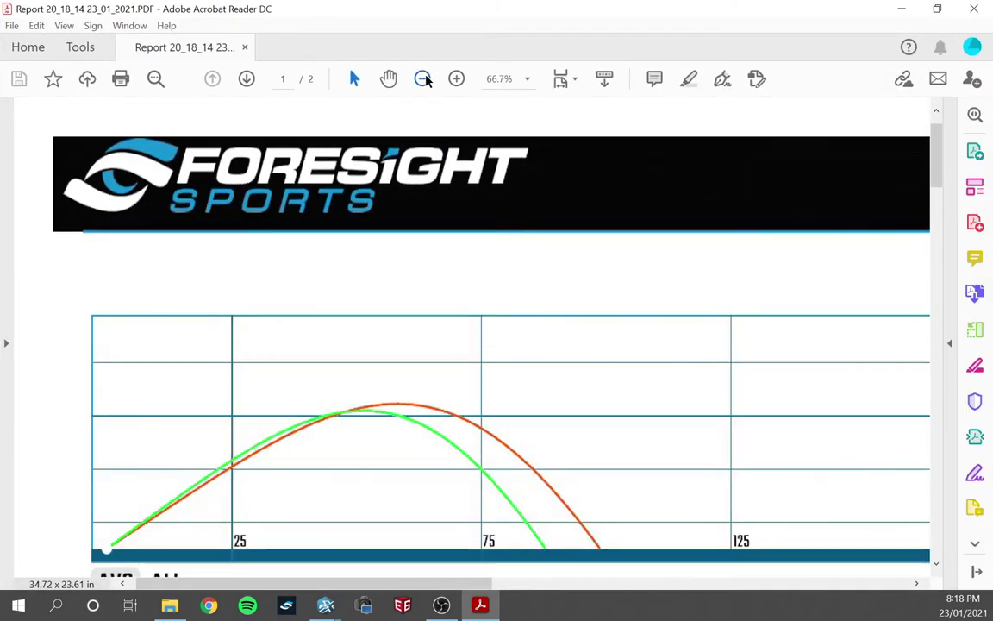
click(423, 79)
click(425, 78)
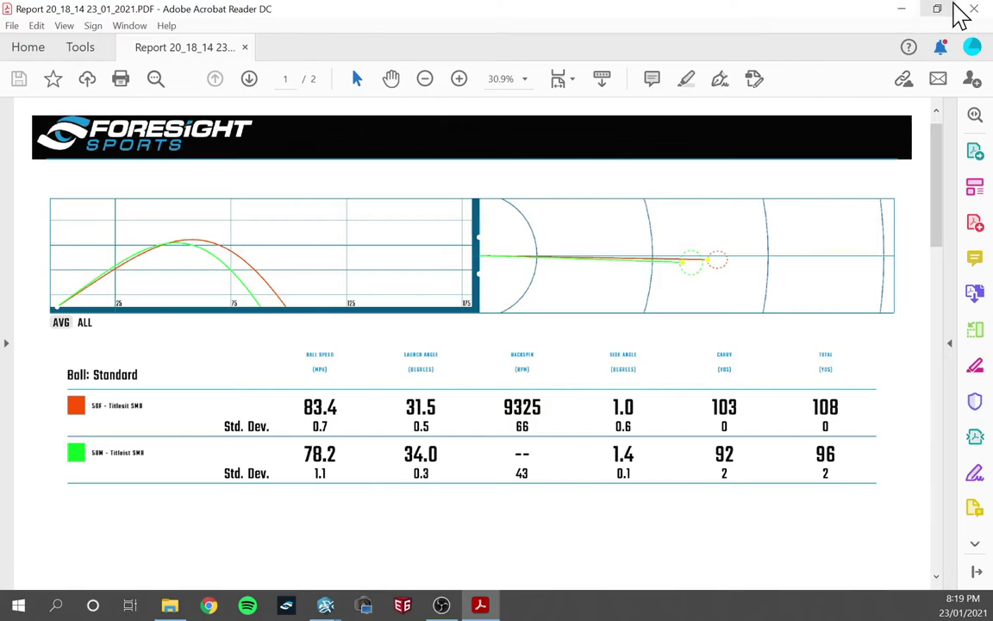
click(974, 9)
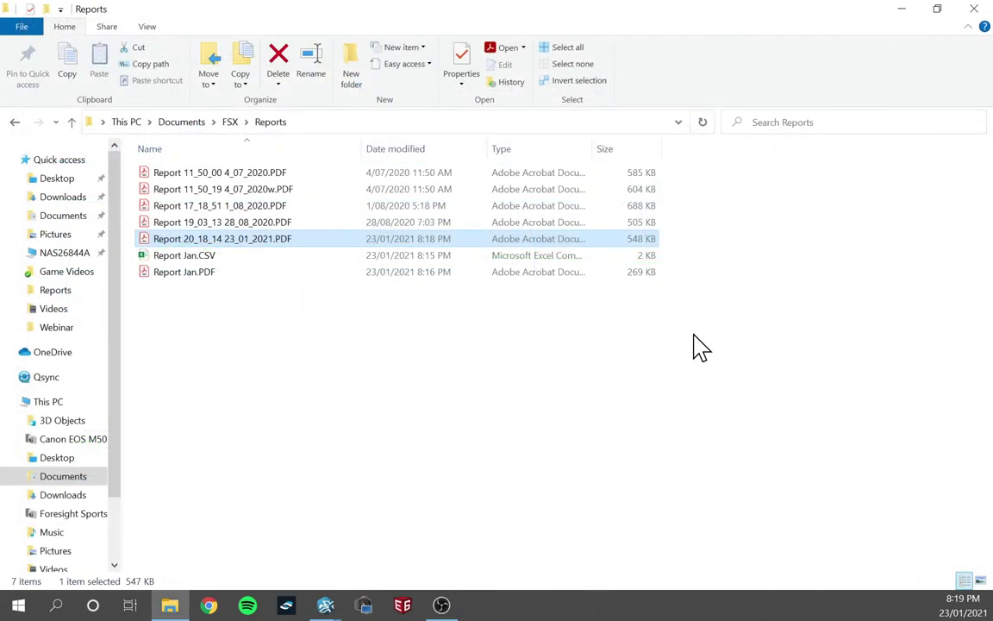
Close File Explorer and the comparison table to return to the Foresight Range practice screen.
click(976, 10)
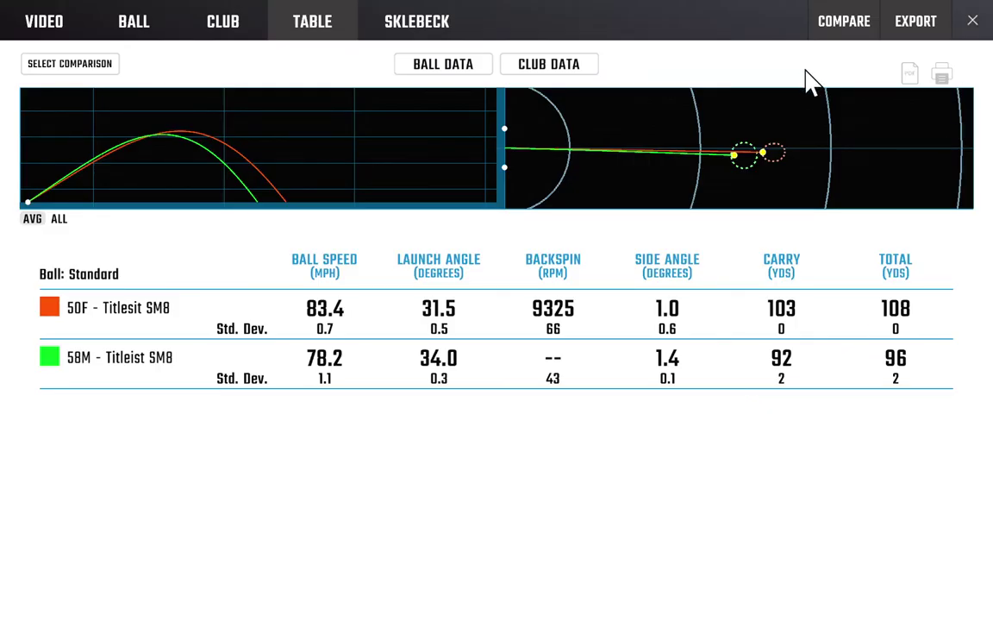
click(973, 22)
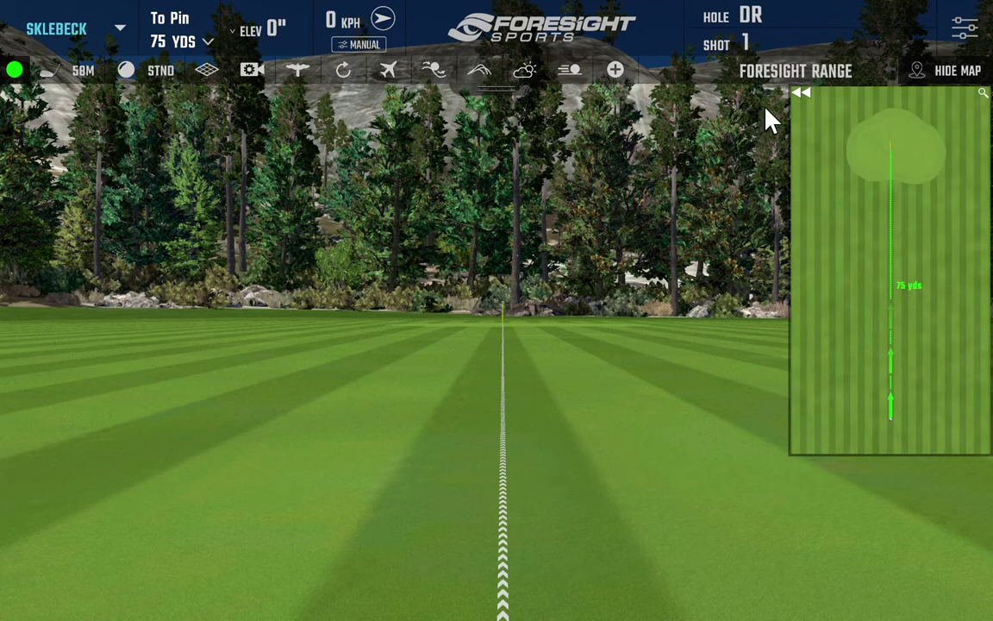
In player settings, add PLAYER 1 and delete the original linked player, confirming with OK.
click(964, 29)
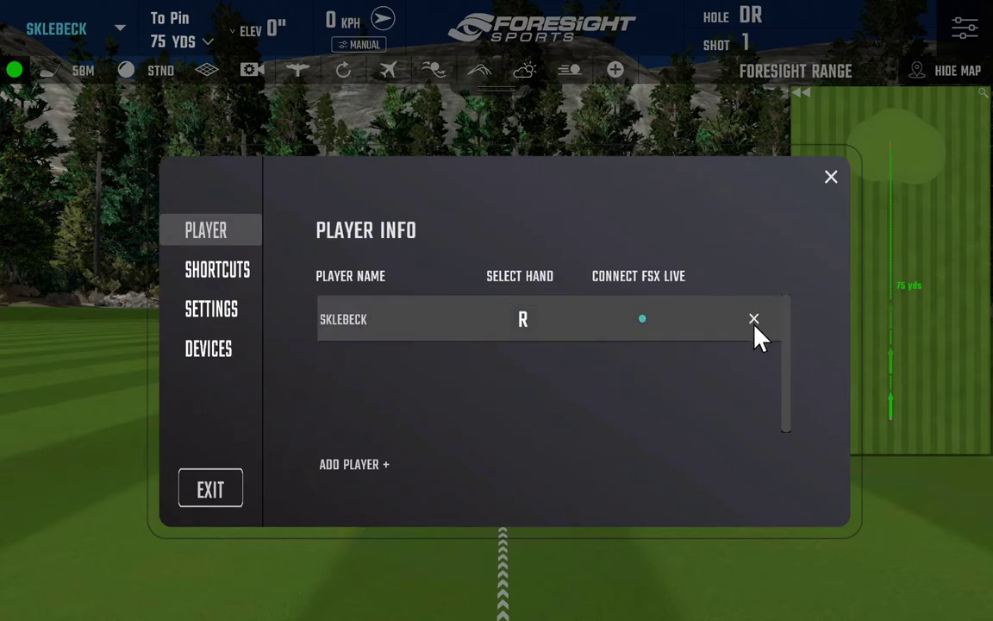
click(343, 465)
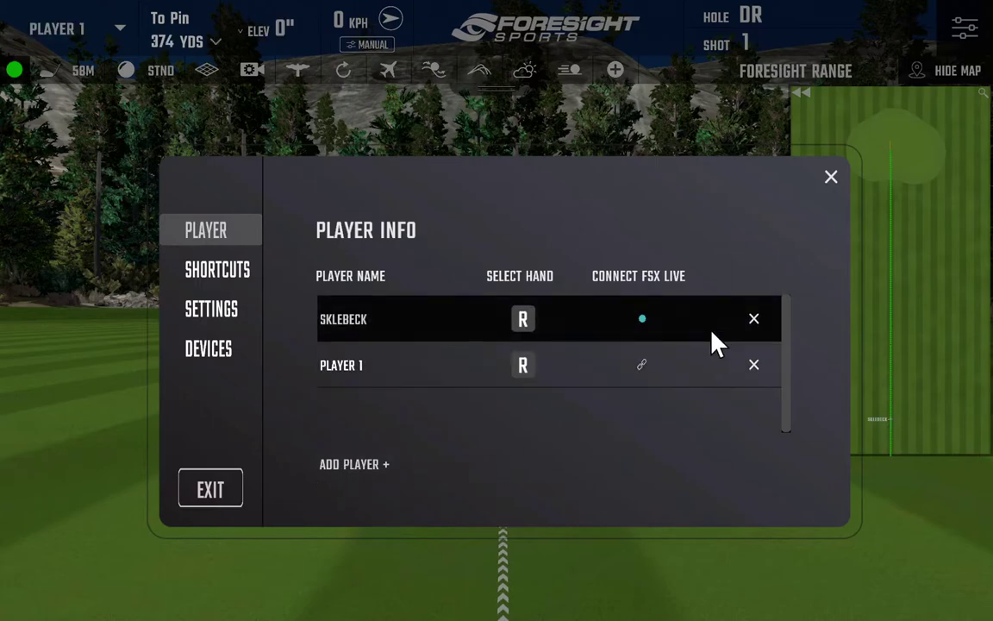
click(754, 321)
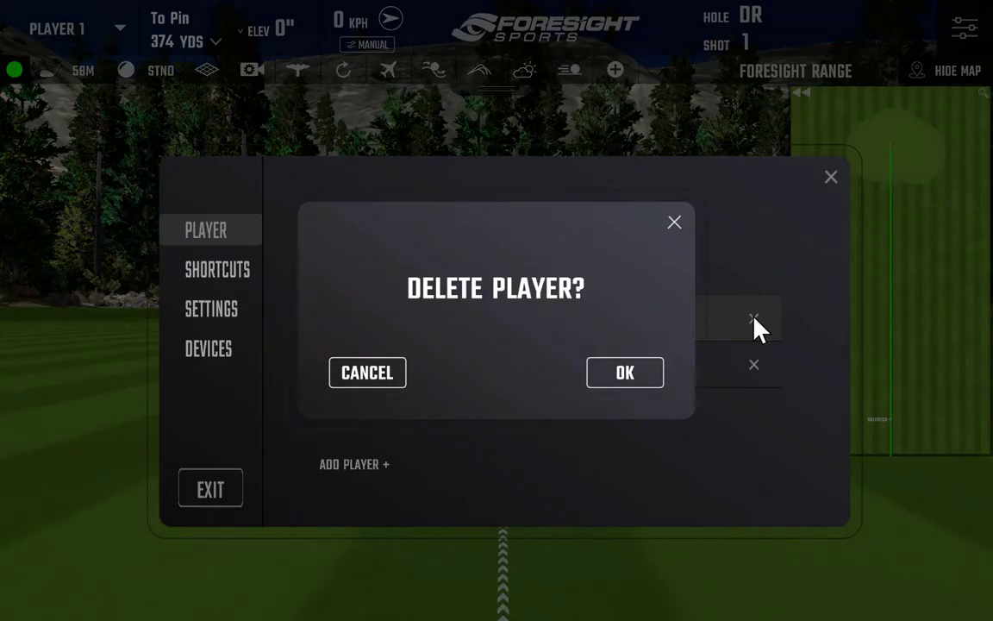
click(621, 379)
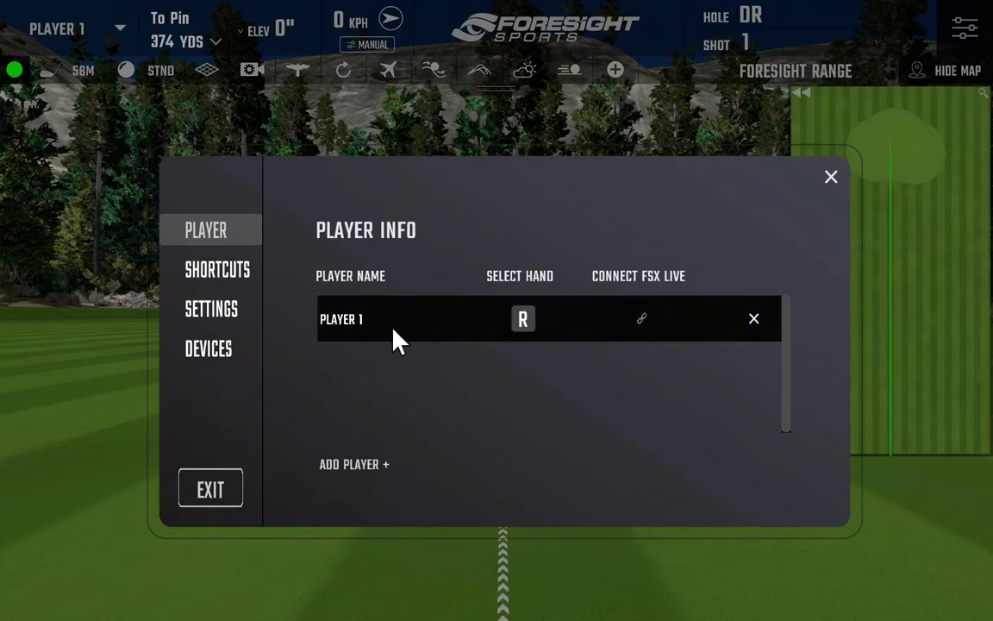
Sign in to an existing FSX Live account with its username and password to link the player.
click(642, 320)
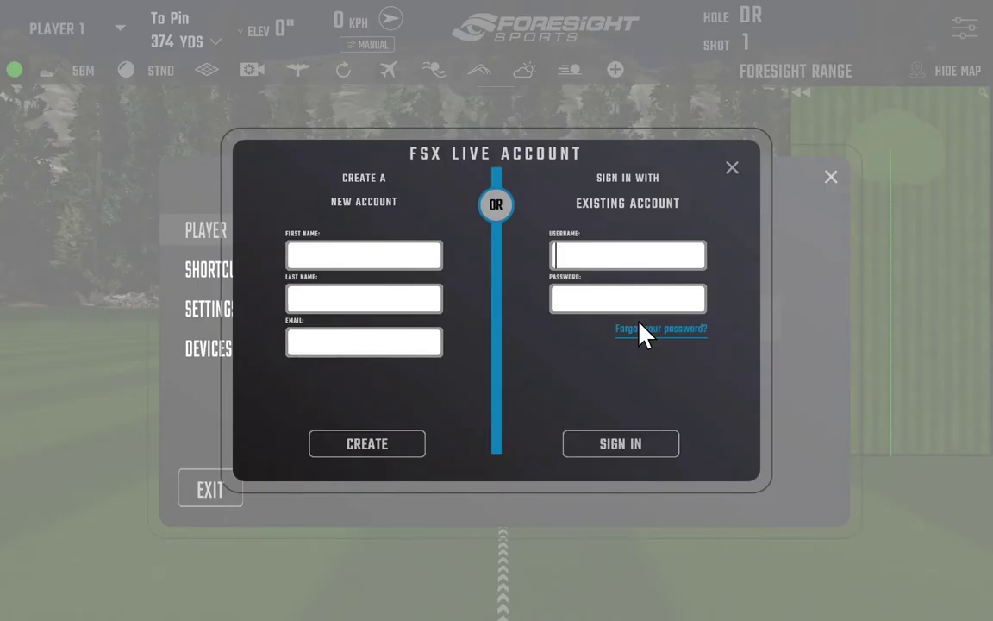
click(616, 258)
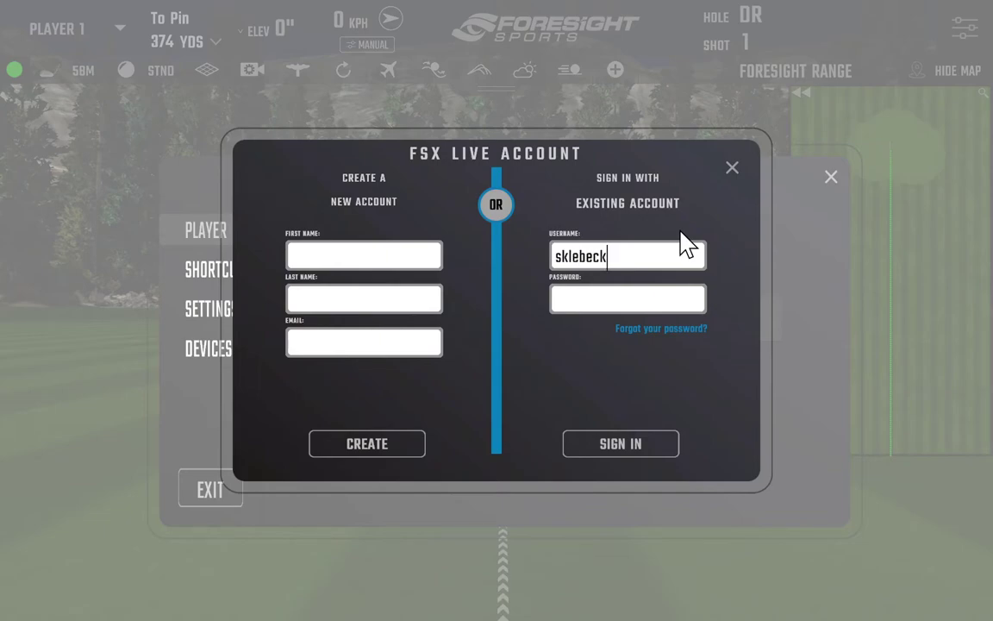
click(574, 298)
text(*********)
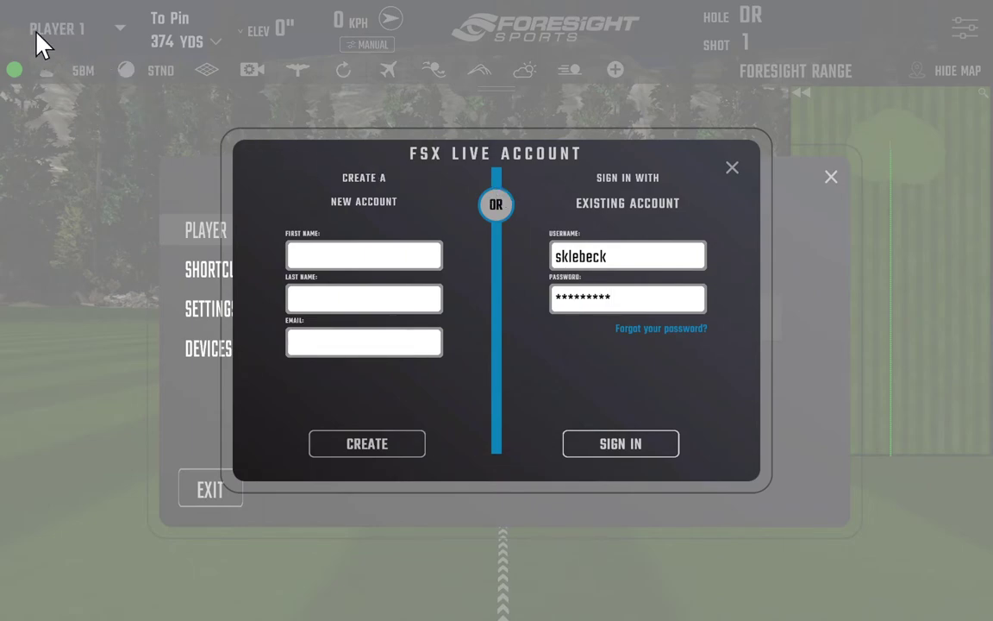
click(637, 453)
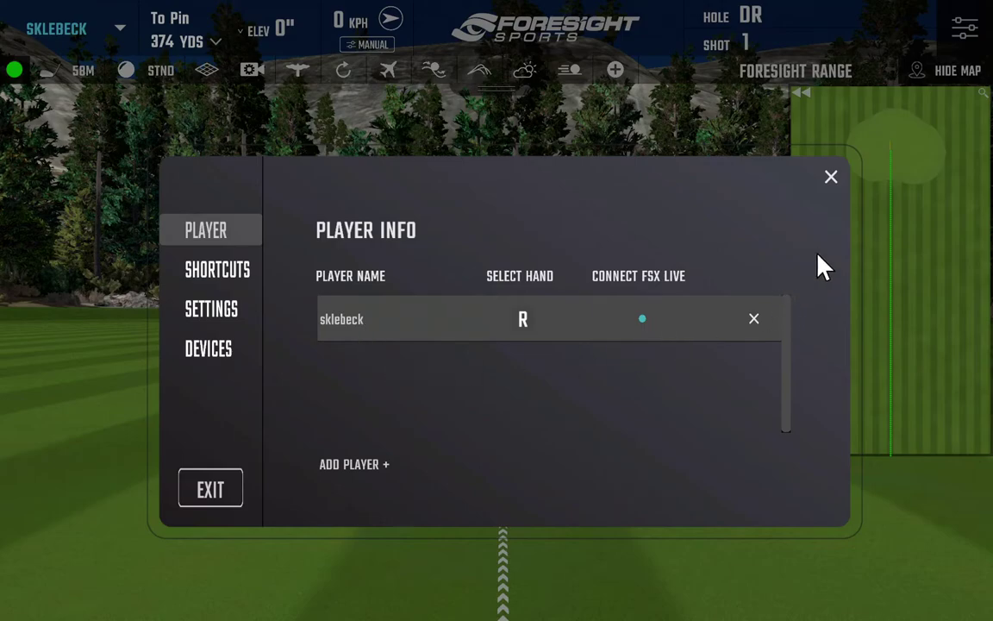
Close the Player Info dialog and bring up the FSX Live Rounds page in Chrome.
click(831, 179)
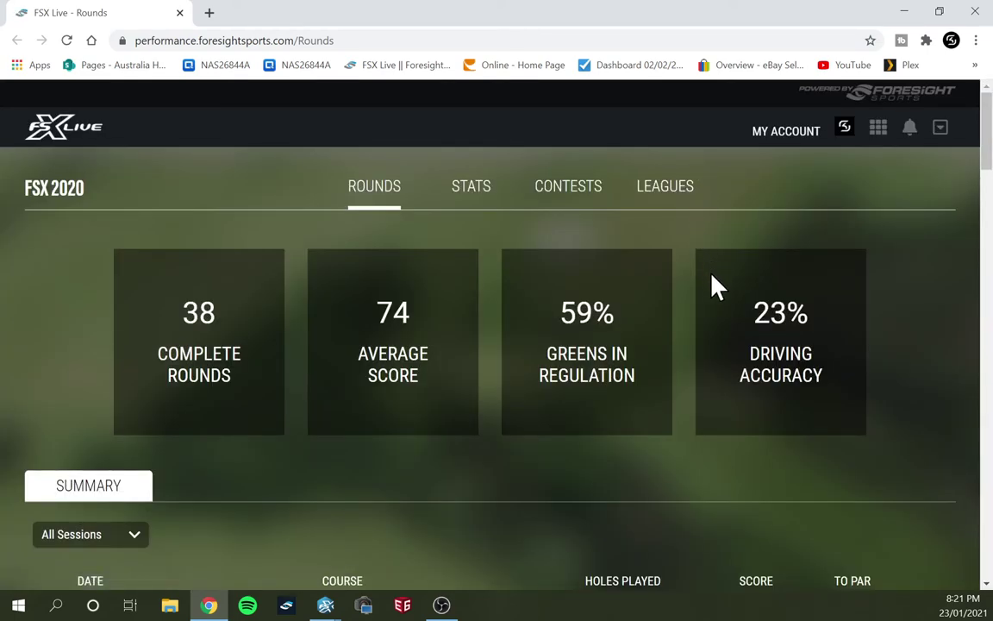
scroll(714, 284, down, 1)
scroll(712, 285, up, 1)
On the Stats page, scroll to the Summary sessions table and open the newest 01/23/21 session.
click(478, 185)
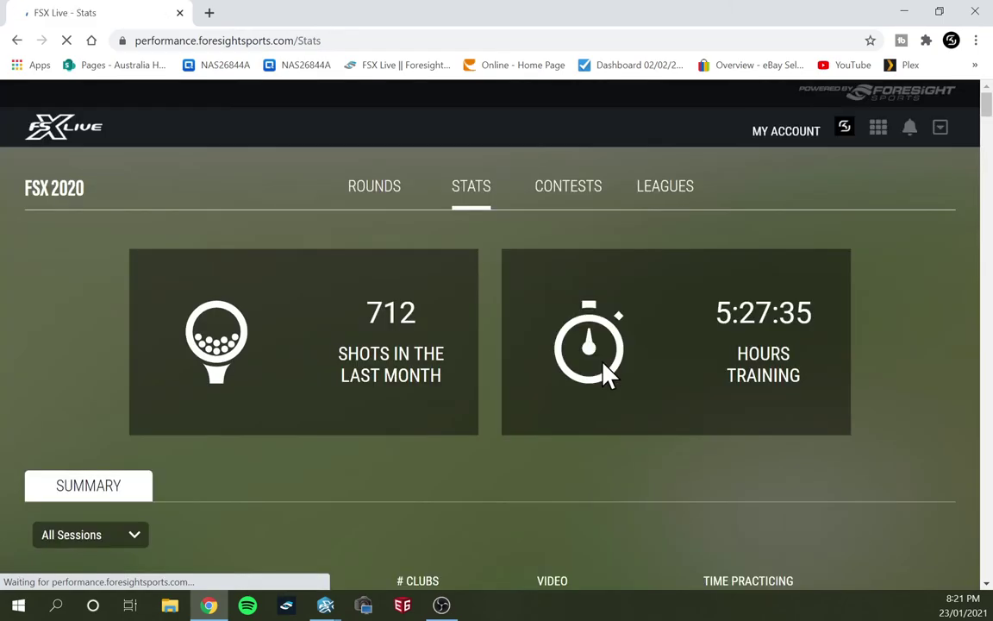
scroll(534, 380, down, 2)
scroll(483, 399, down, 2)
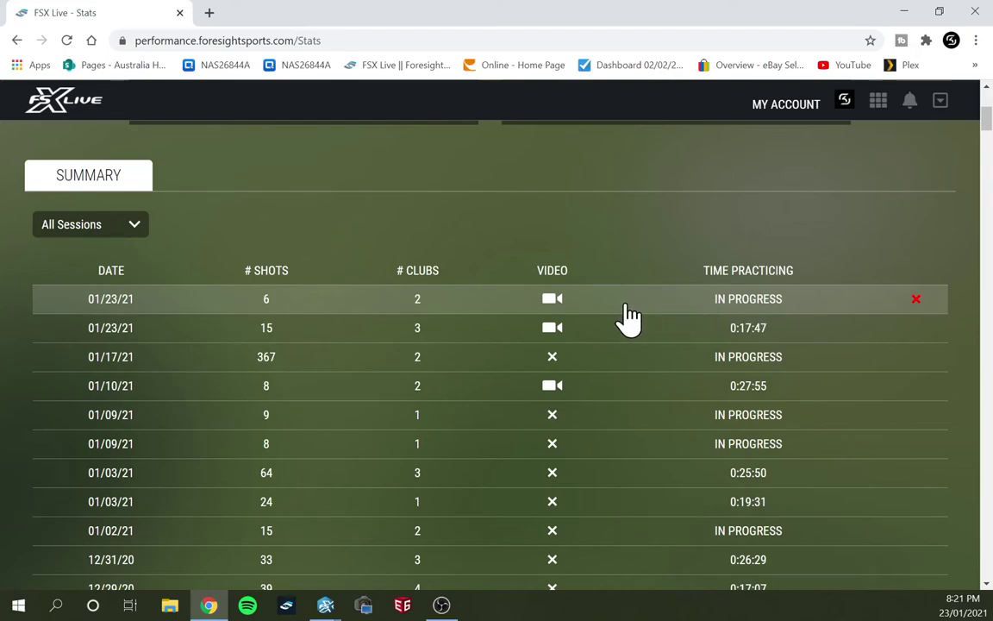
click(556, 300)
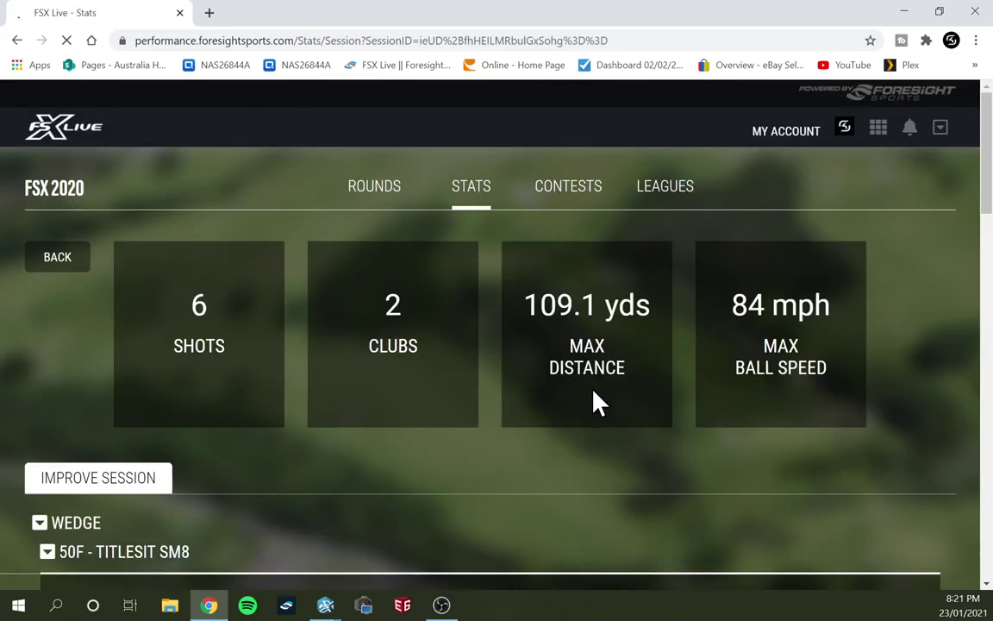
Scroll through the session's 50F and 58M Titleist SM8 shot tables with ball speed, carry and distance.
scroll(439, 372, down, 3)
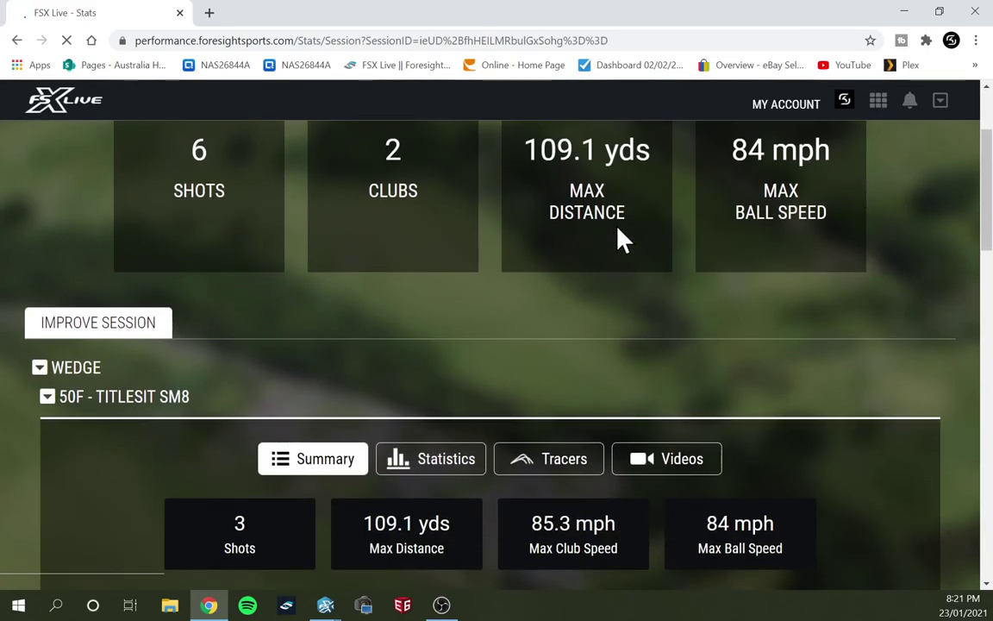
scroll(604, 259, down, 6)
scroll(431, 293, up, 3)
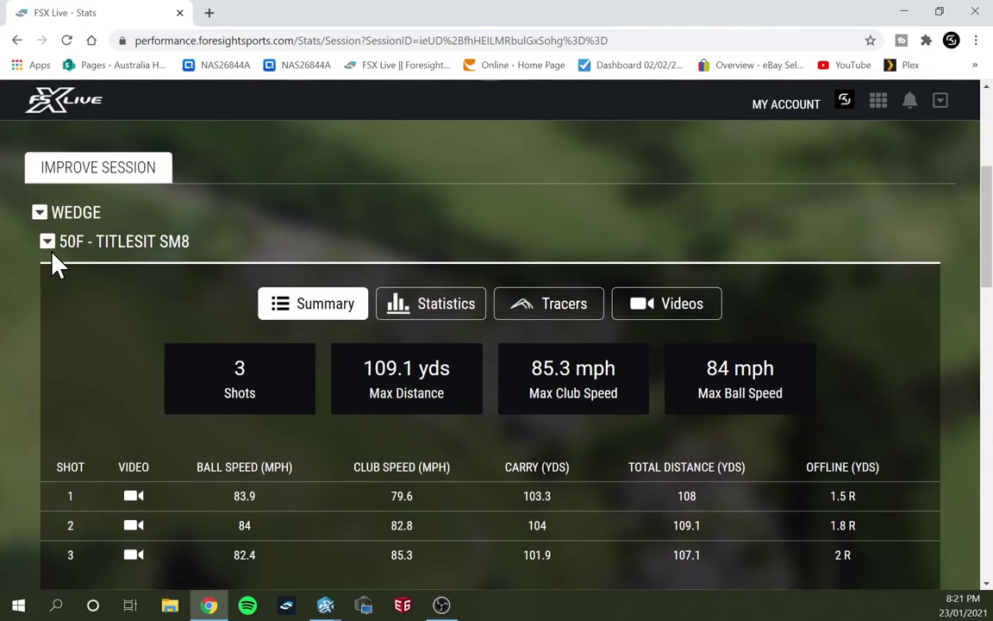
scroll(141, 301, down, 3)
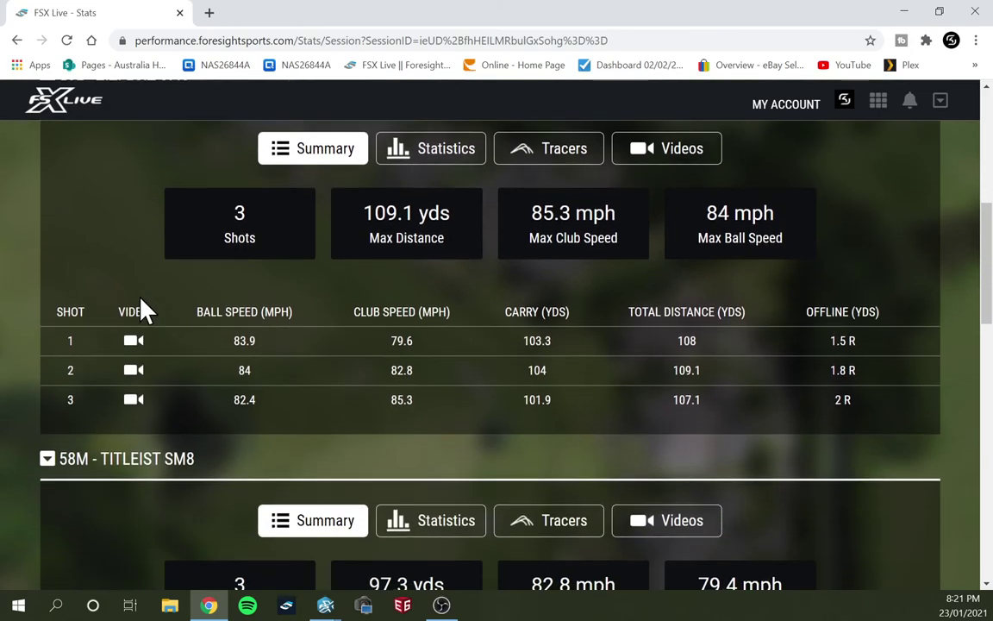
scroll(142, 310, down, 3)
scroll(173, 358, down, 3)
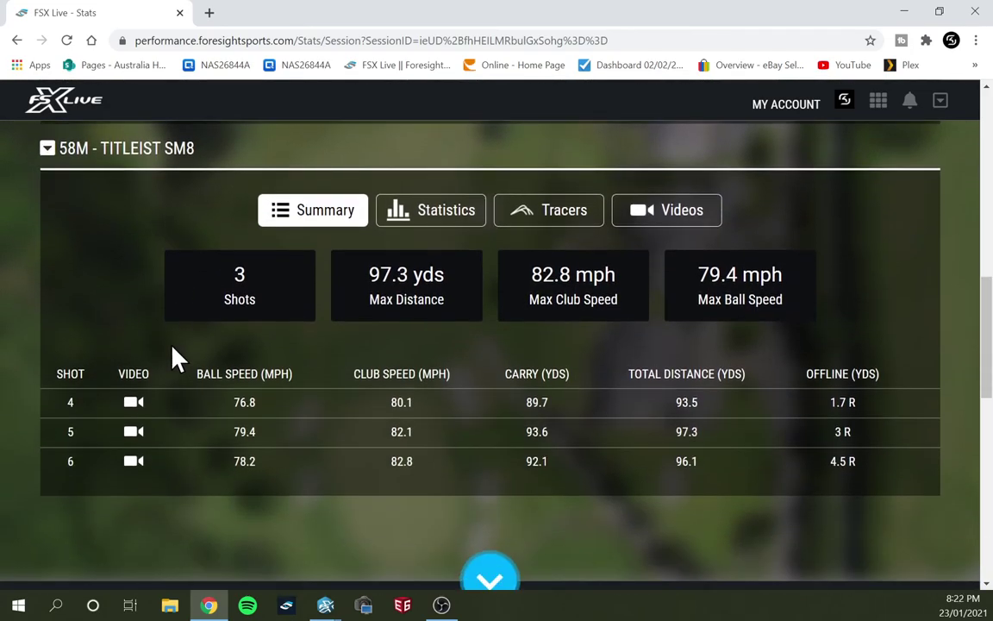
Show the 58M Titleist SM8 swing videos for shots 4–6, then scroll back to the session summary.
click(677, 212)
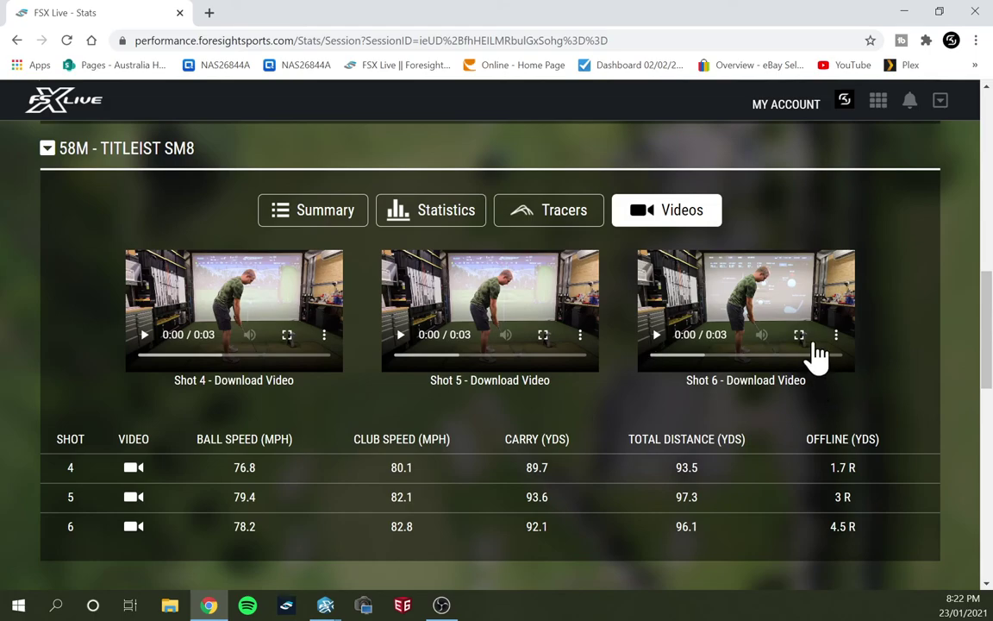
scroll(771, 361, up, 5)
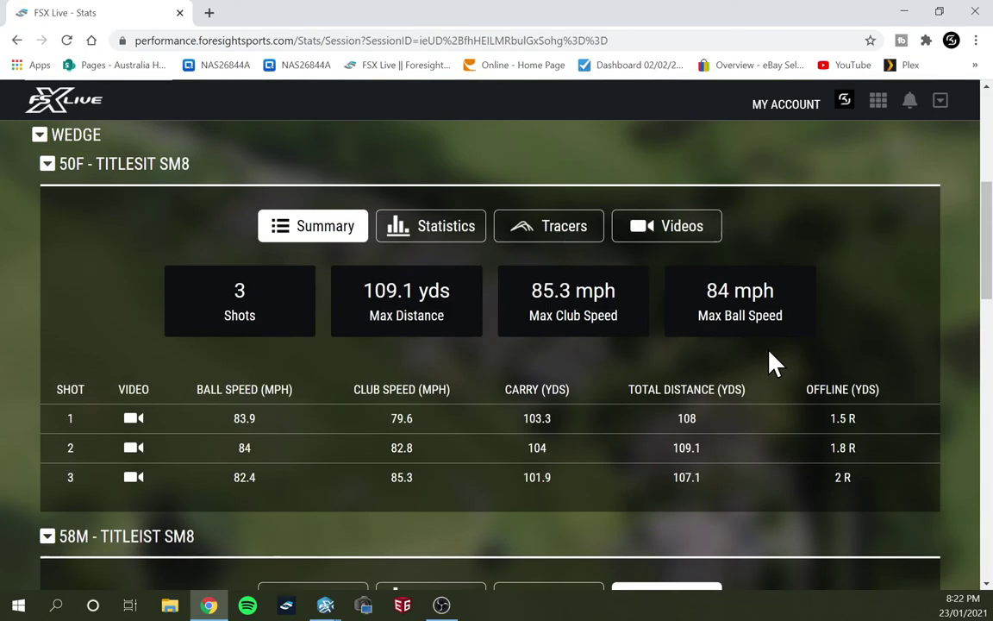
scroll(725, 450, up, 3)
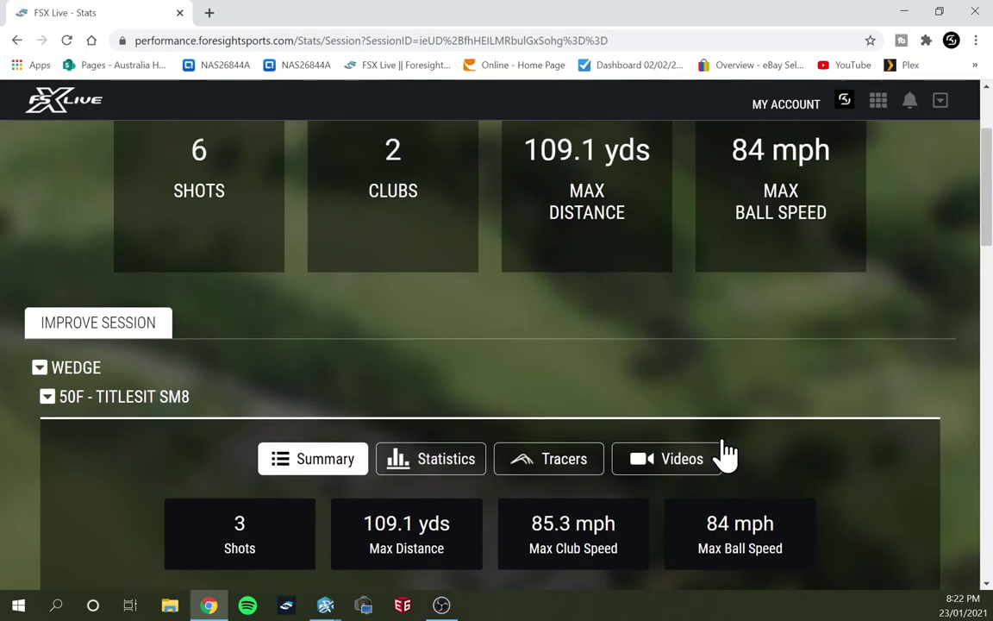
scroll(725, 450, up, 2)
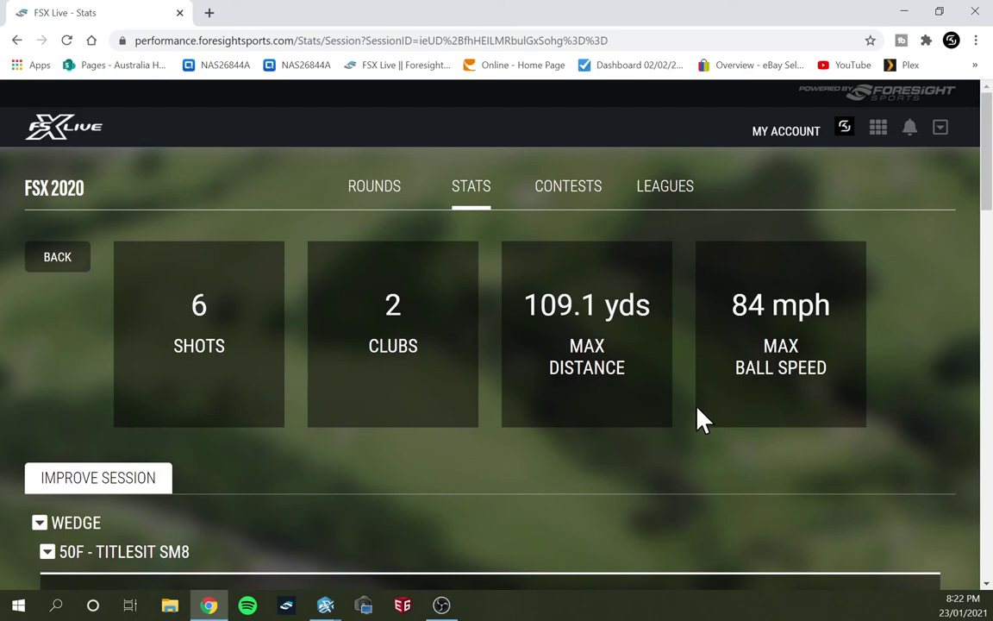